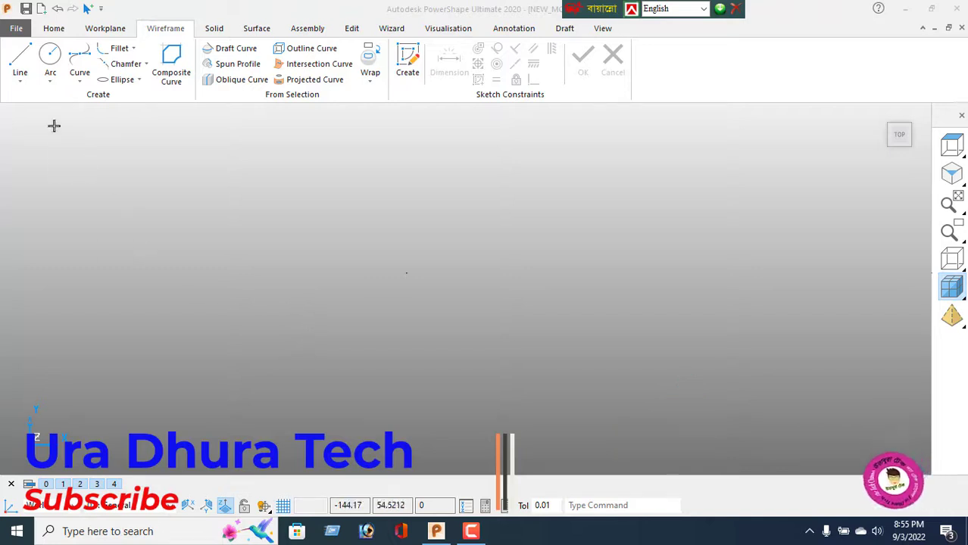
Draw a single horizontal line about 91 units long in the top view, starting near X -41, Y -3
click(21, 62)
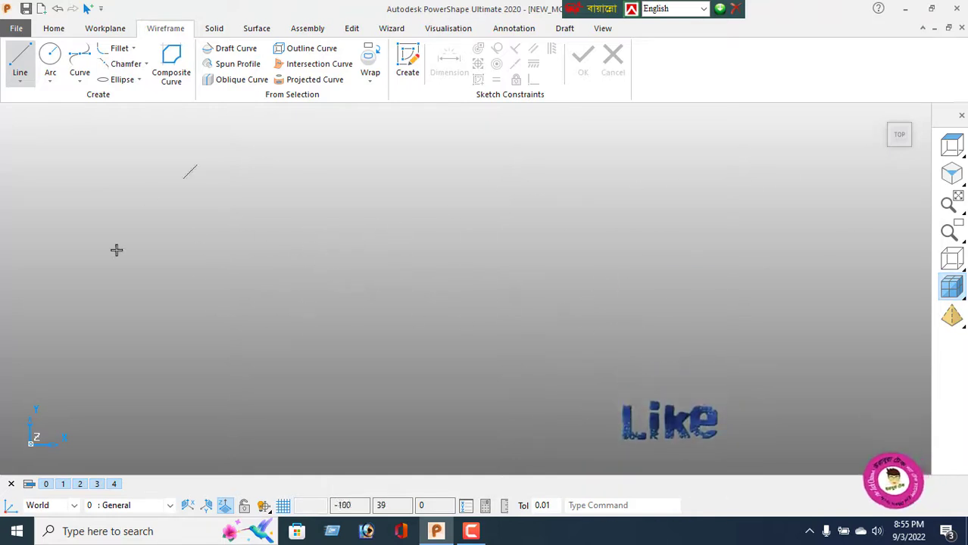
click(349, 297)
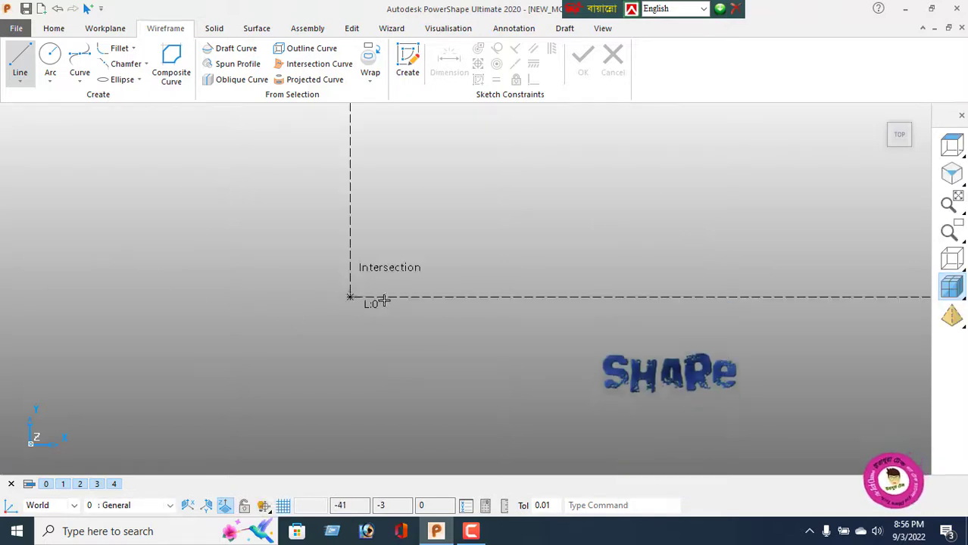
click(606, 297)
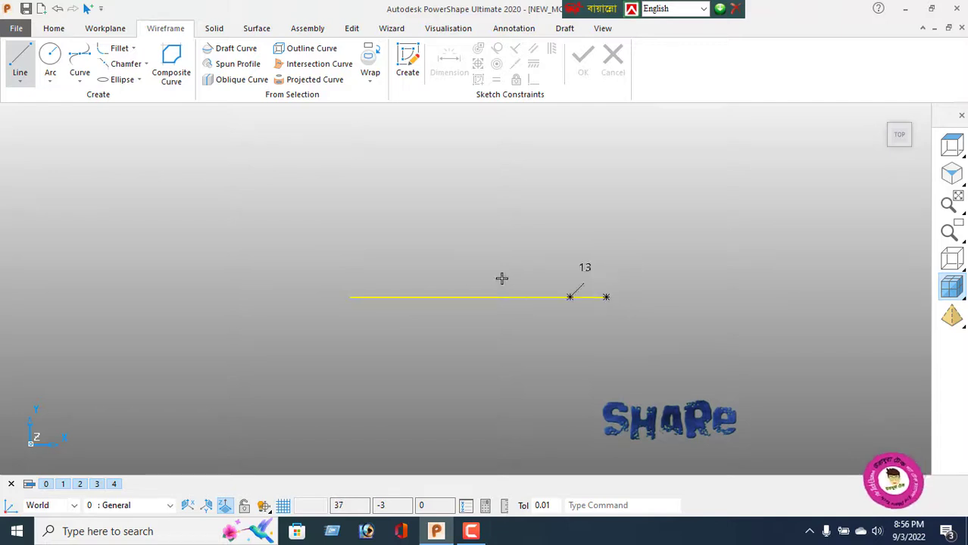
right_click(490, 206)
click(503, 167)
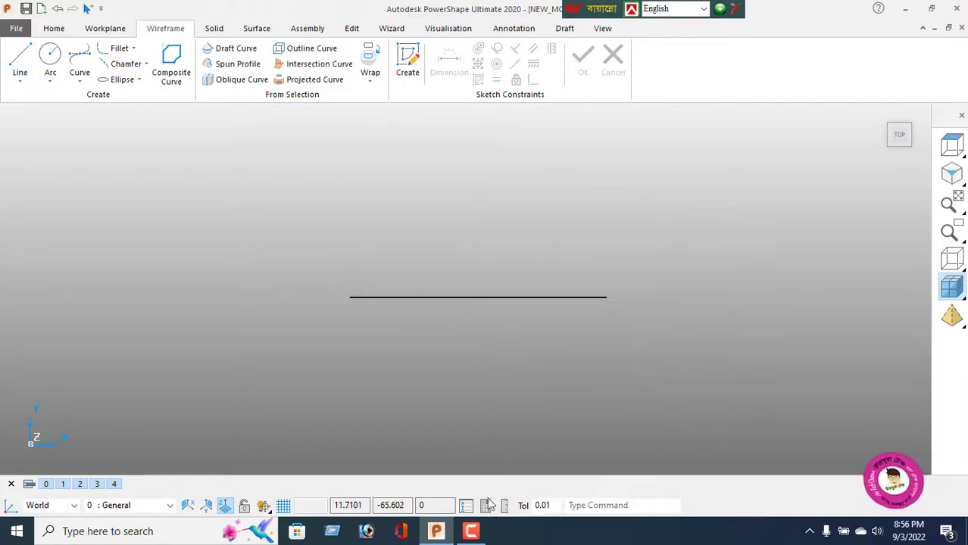
click(471, 532)
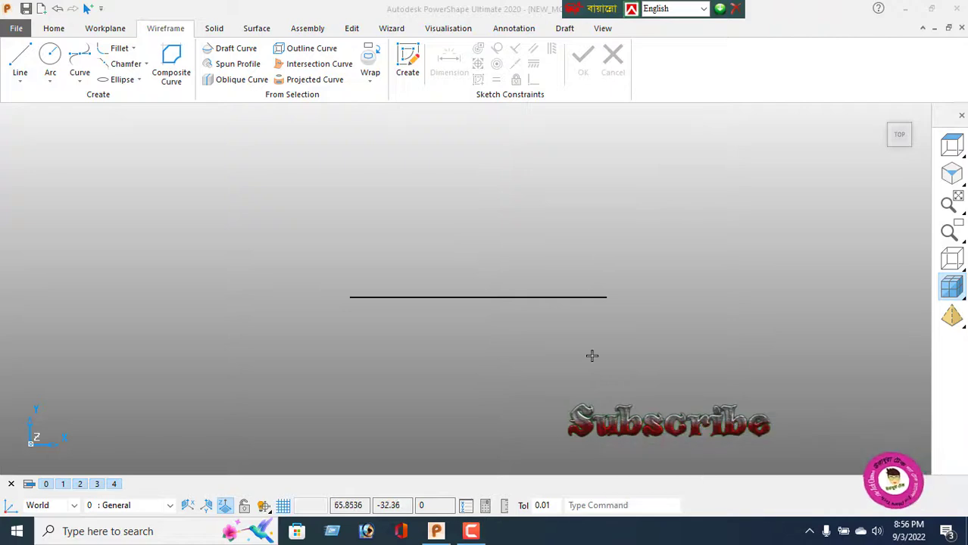
Set the horizontal line's length to 54
click(492, 297)
double_click(493, 297)
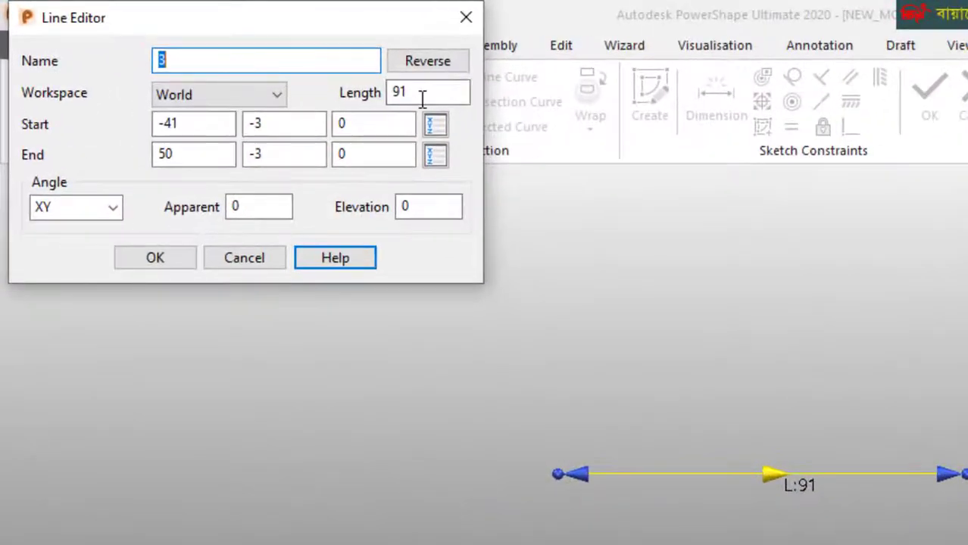
double_click(276, 60)
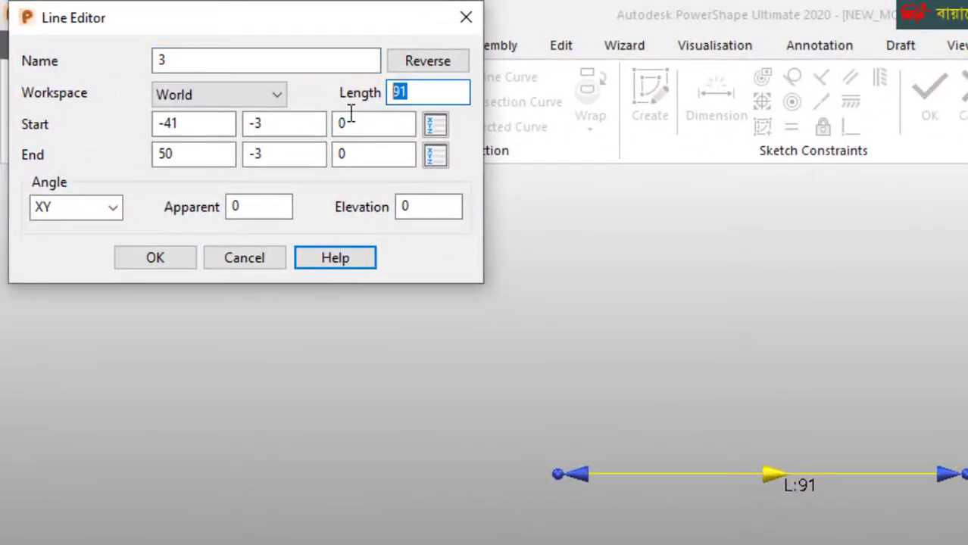
key(Return)
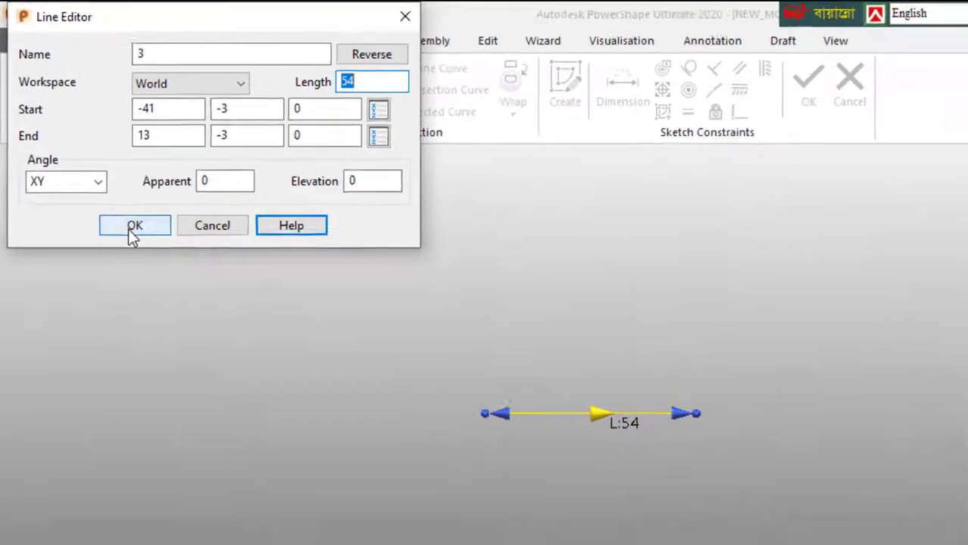
click(154, 257)
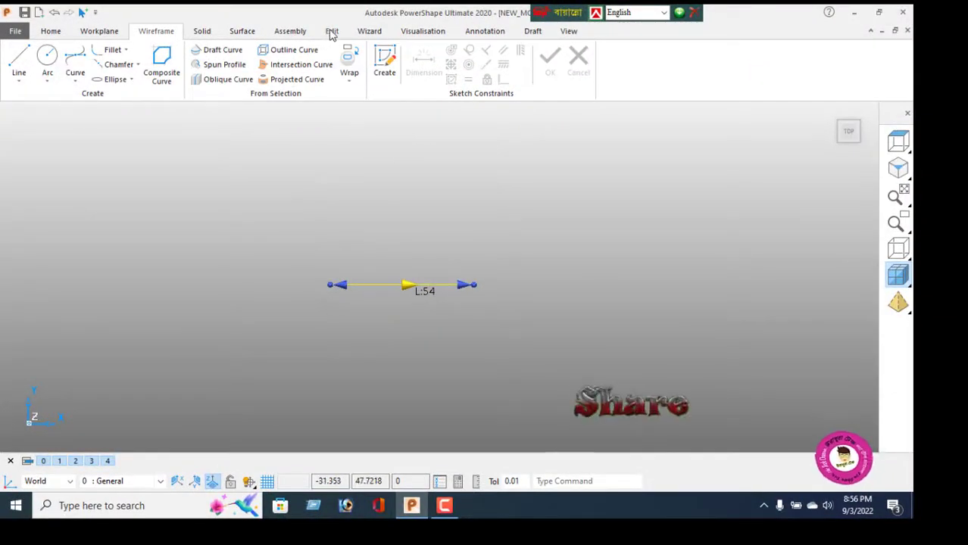
Offset one copy of the 54-long line upward by a distance of 30
click(331, 32)
click(162, 63)
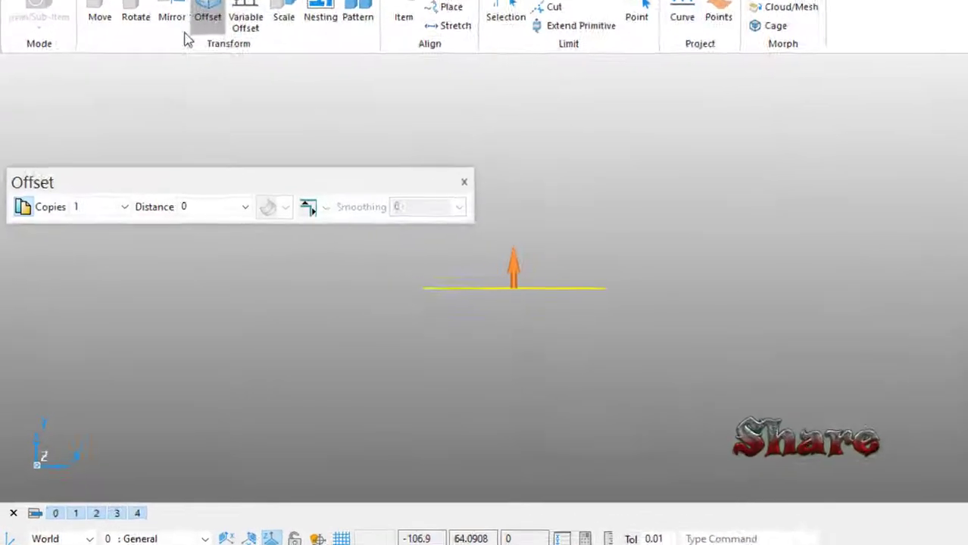
double_click(255, 198)
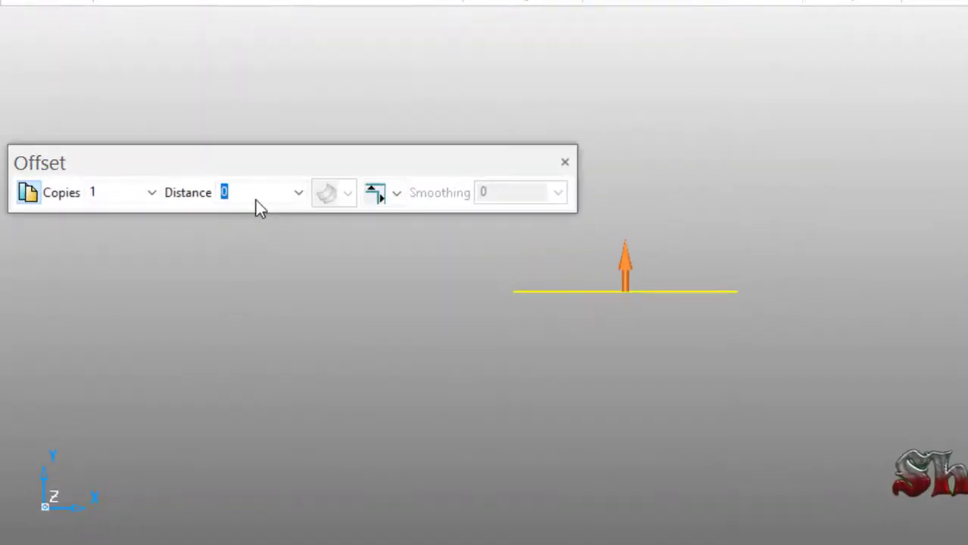
text(30)
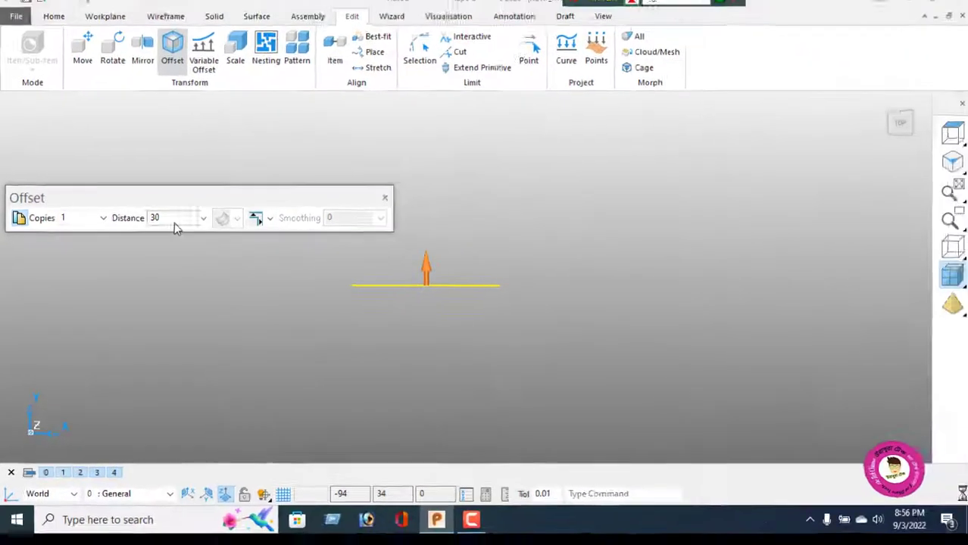
key(Return)
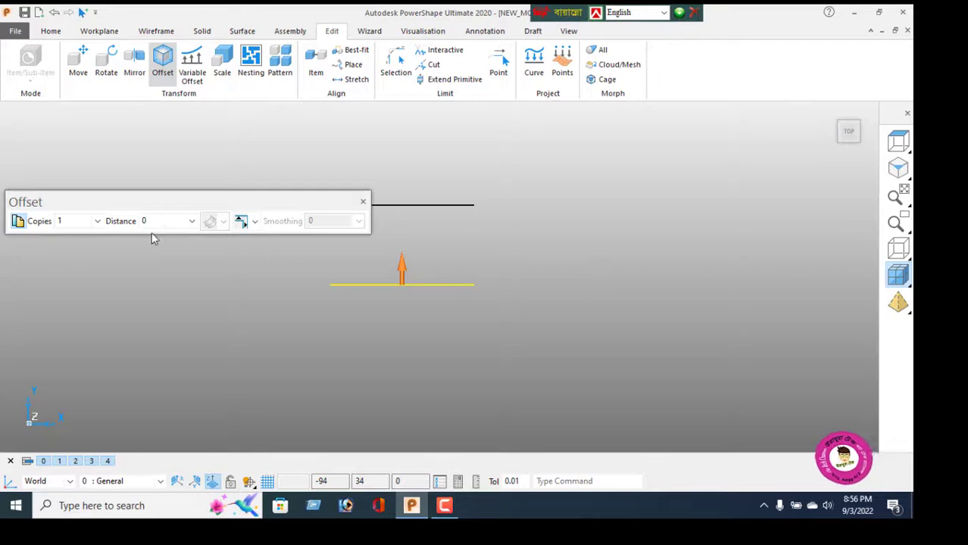
click(362, 203)
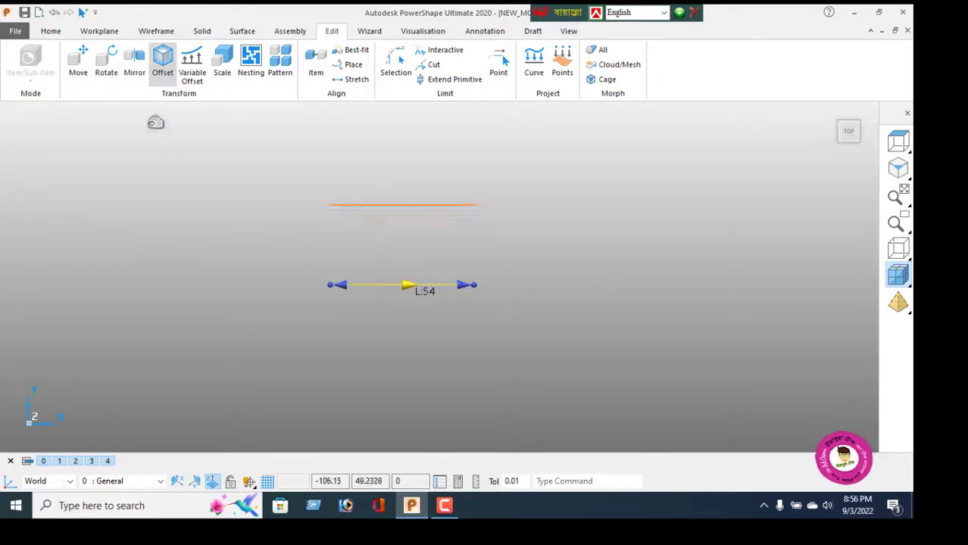
Draw two vertical lines joining the matching ends of the parallel lines to close the rectangle
click(163, 33)
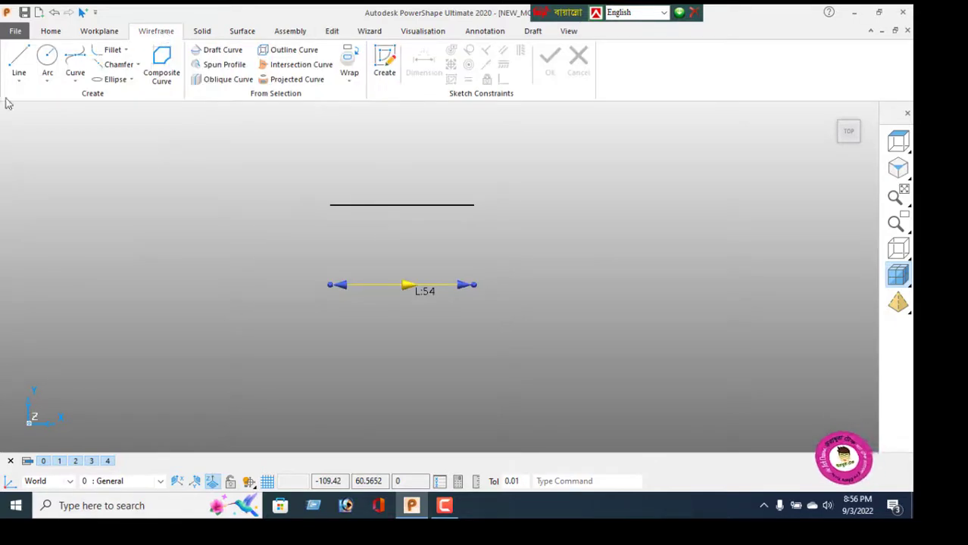
click(19, 60)
scroll(370, 317, up, 1)
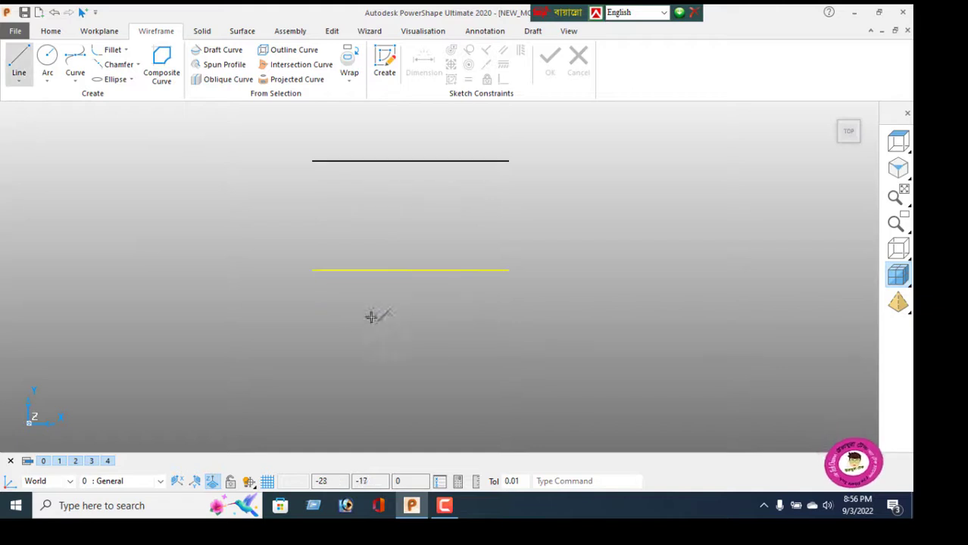
click(312, 160)
click(312, 270)
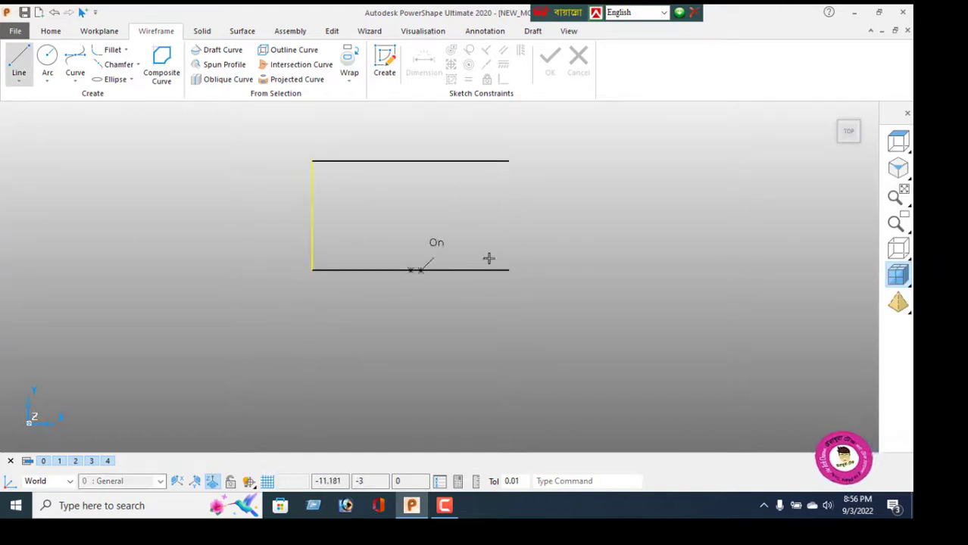
click(509, 161)
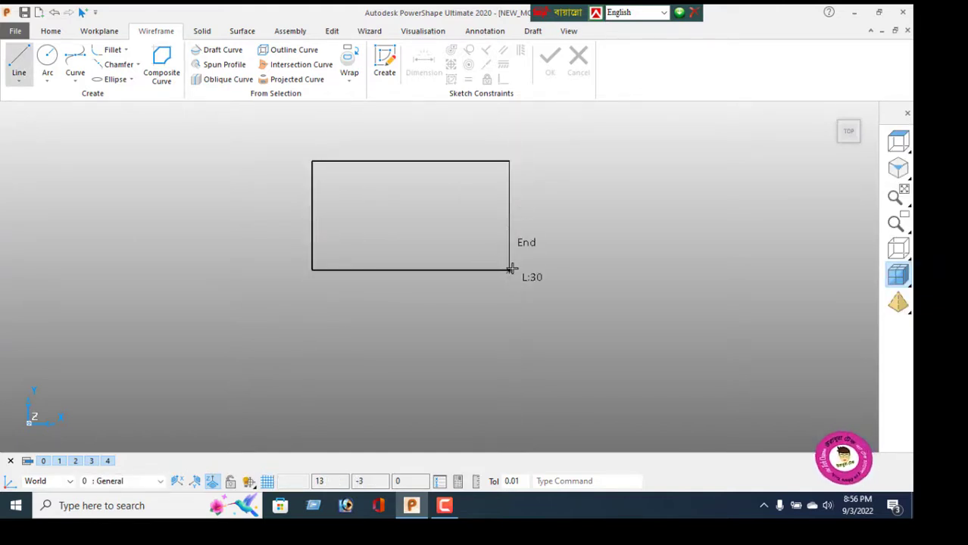
click(510, 269)
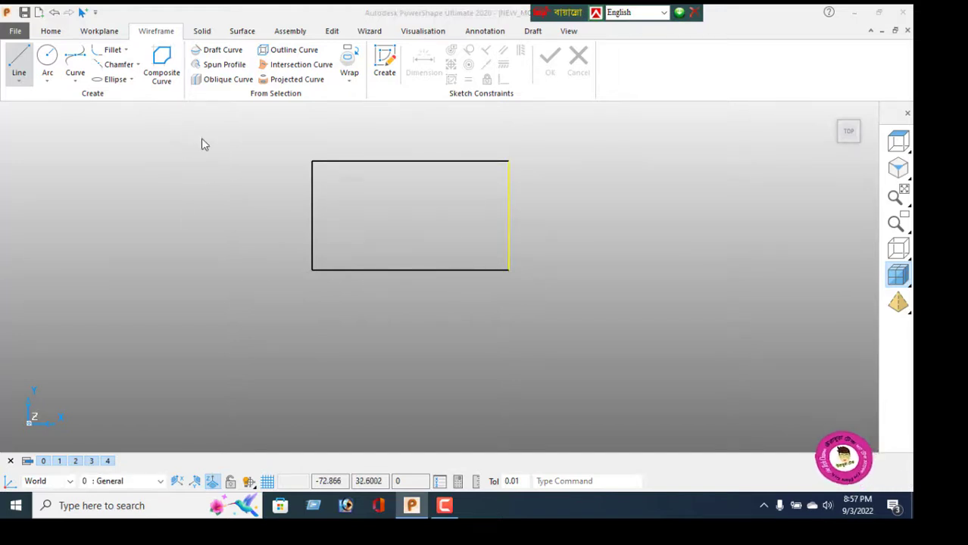
click(529, 253)
right_click(330, 183)
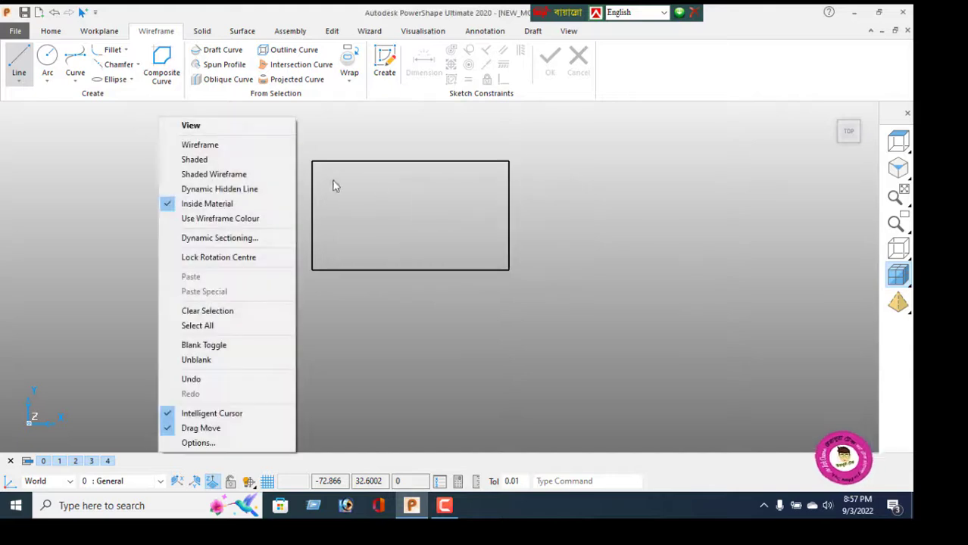
key(Escape)
Create and save a composite curve from the four connected lines of the rectangle
click(162, 71)
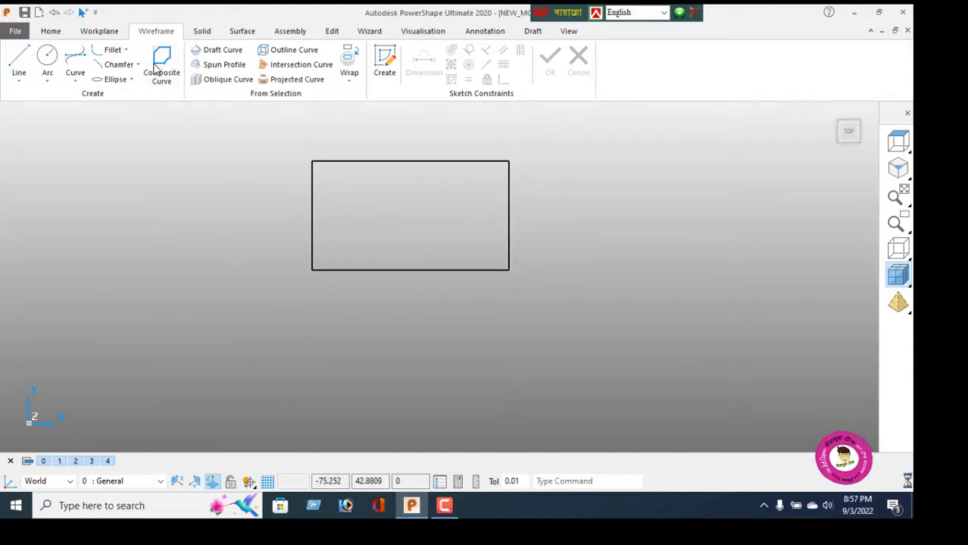
click(430, 271)
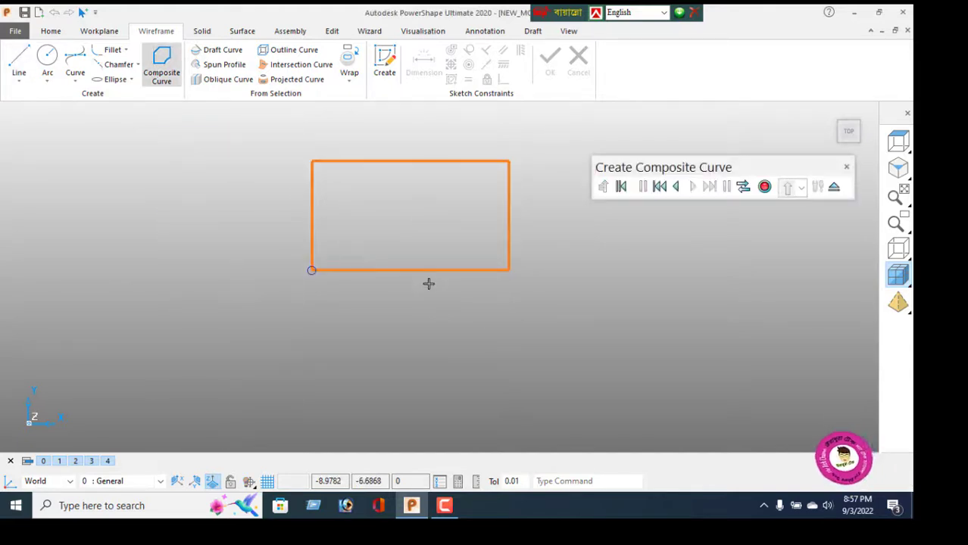
click(764, 187)
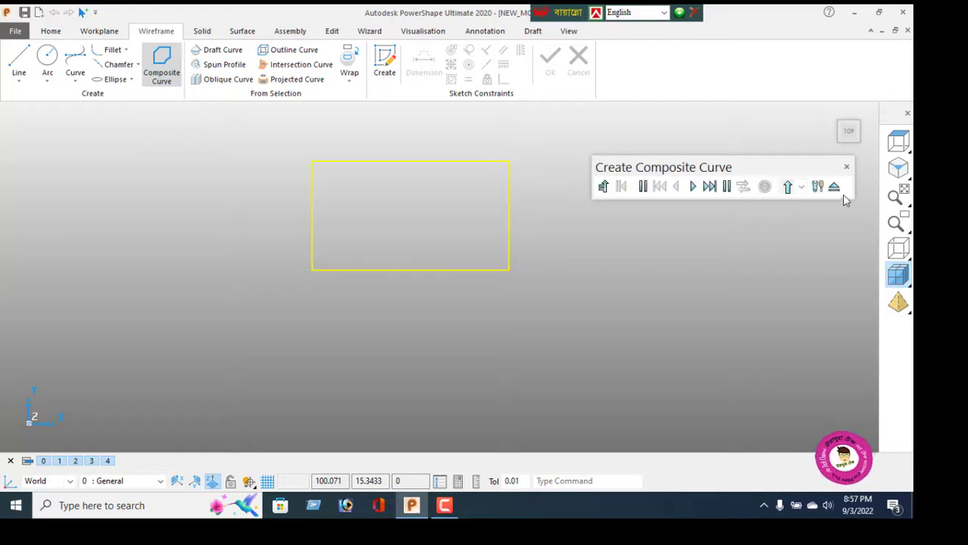
click(833, 188)
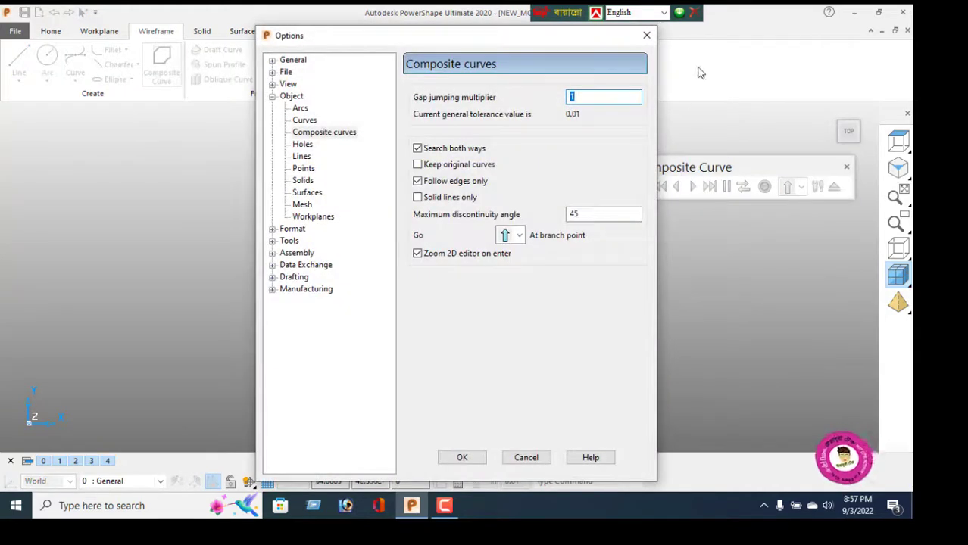
click(646, 37)
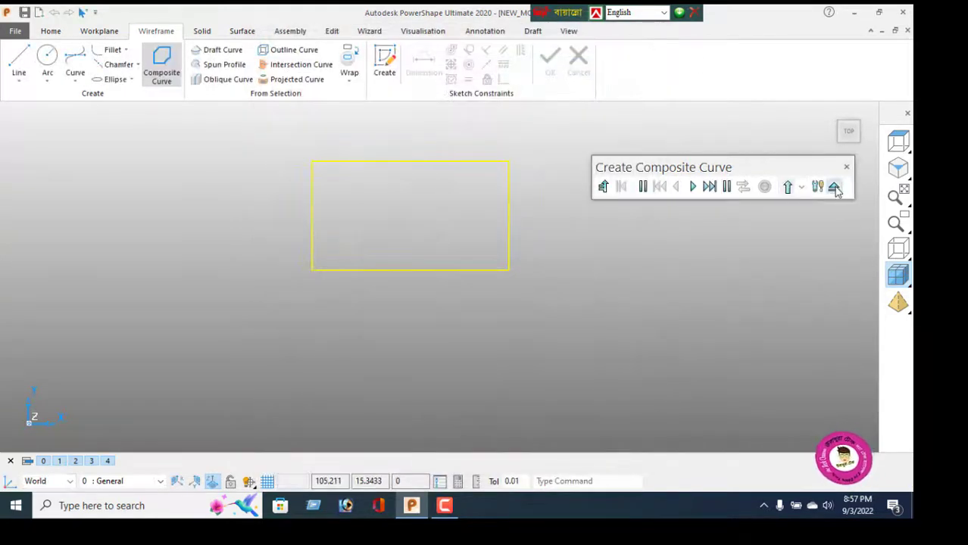
click(833, 188)
Extrude the rectangular composite curve into a solid block with a Direction 1 length of -12, shown in isometric view
click(897, 168)
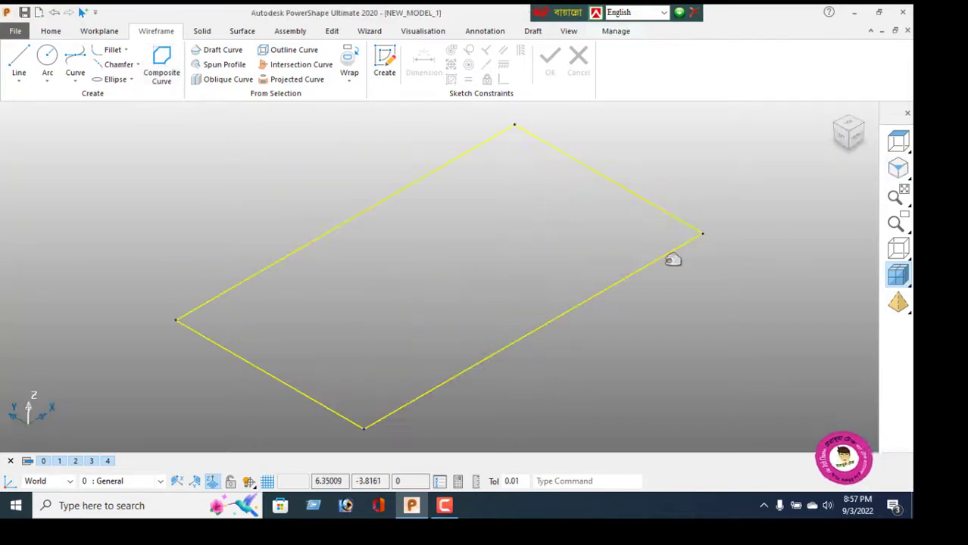
click(202, 31)
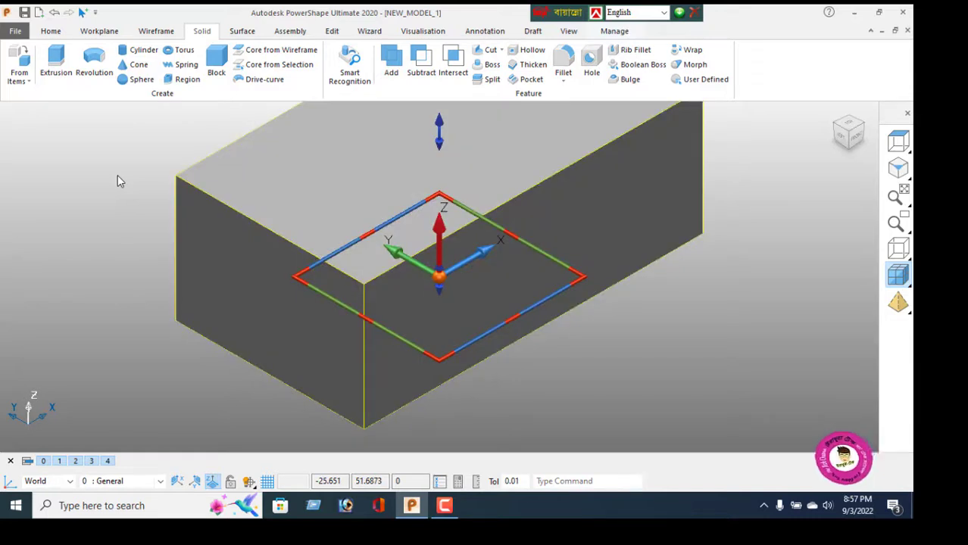
double_click(602, 197)
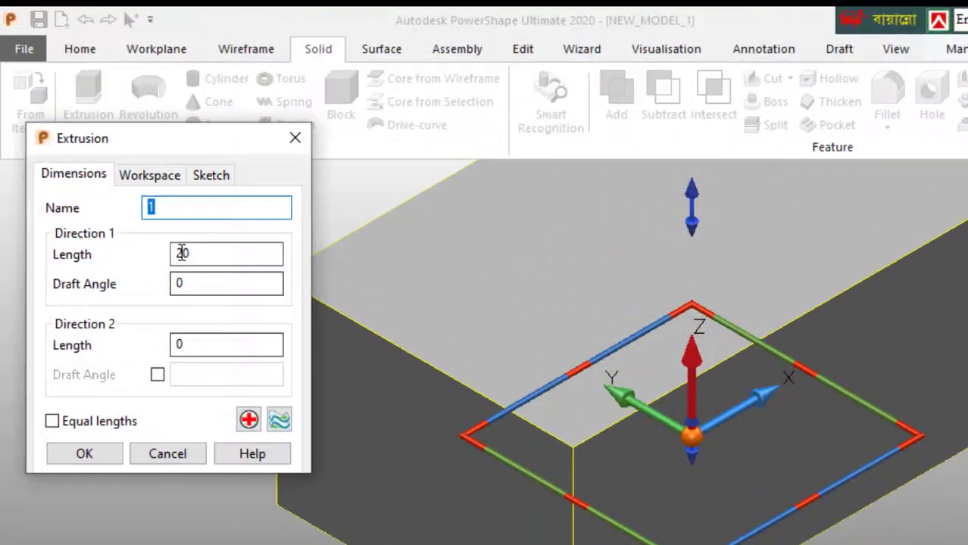
drag(189, 258, 174, 274)
text(-1)
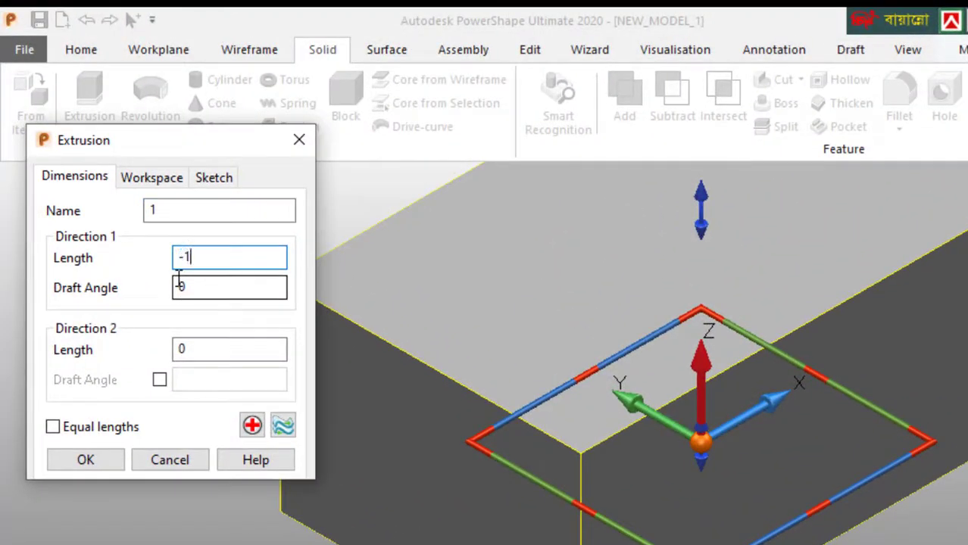
text(2)
key(Return)
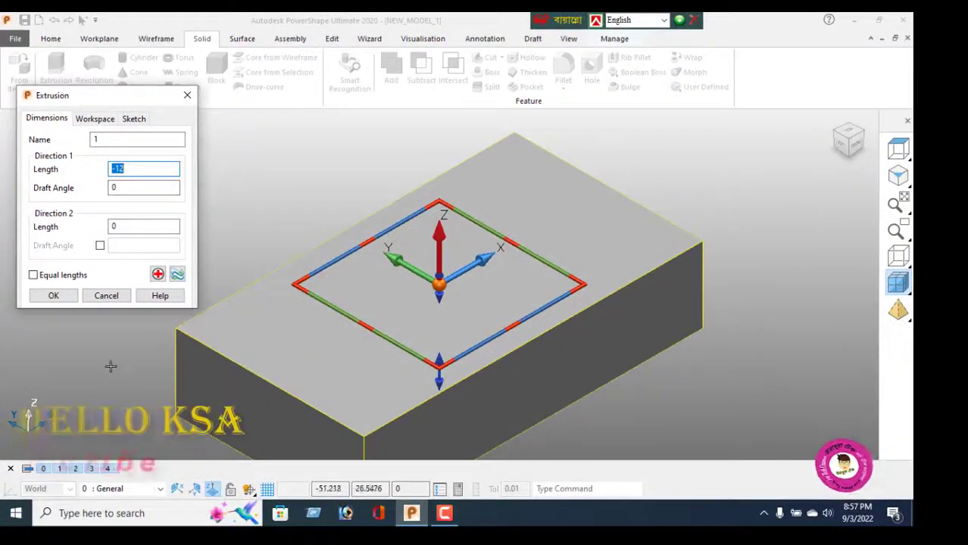
click(53, 296)
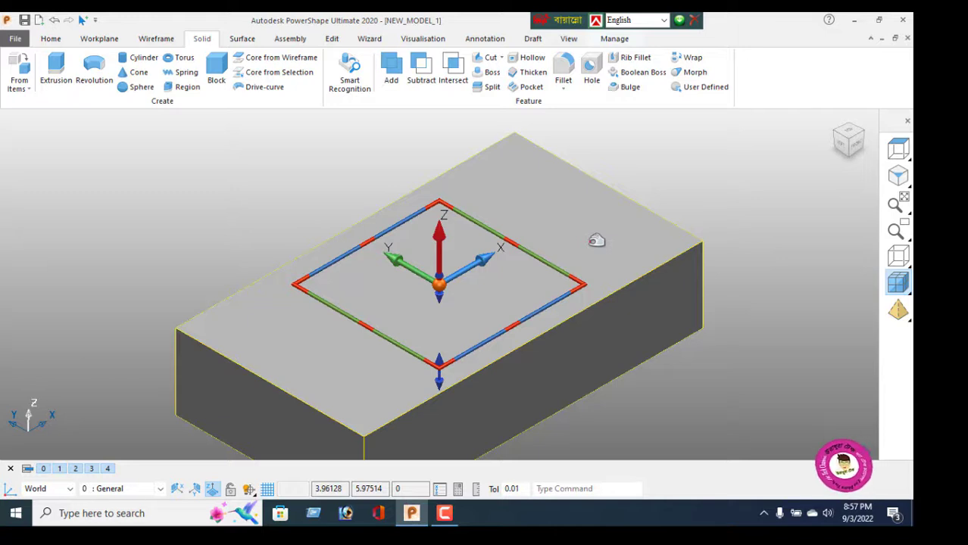
Draw a line along the short edge at the +X end of the block's top face, from corner to corner
click(155, 38)
click(19, 72)
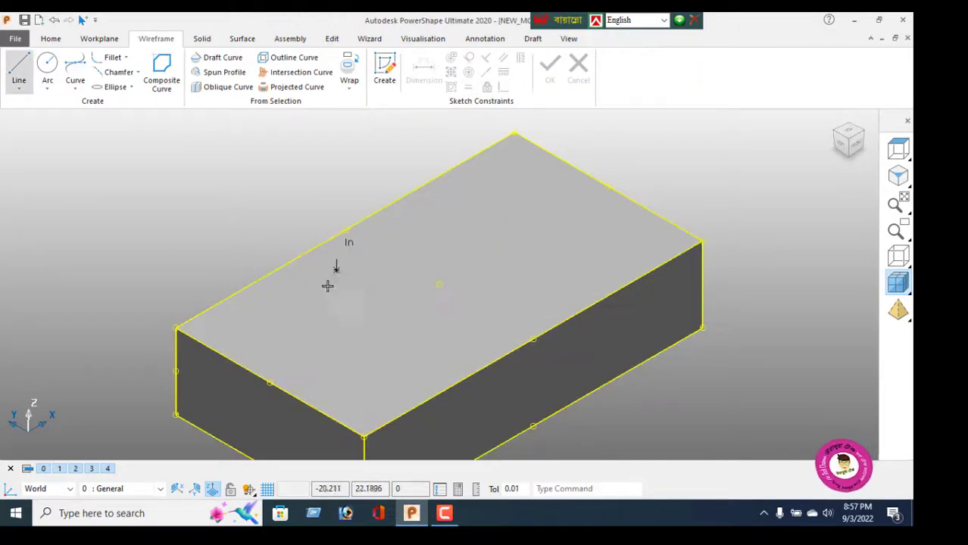
click(514, 133)
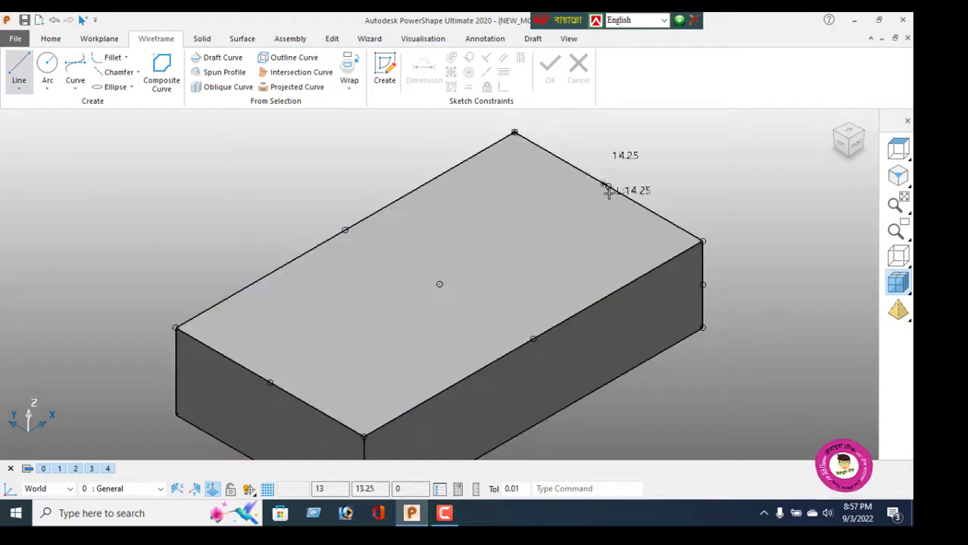
click(702, 242)
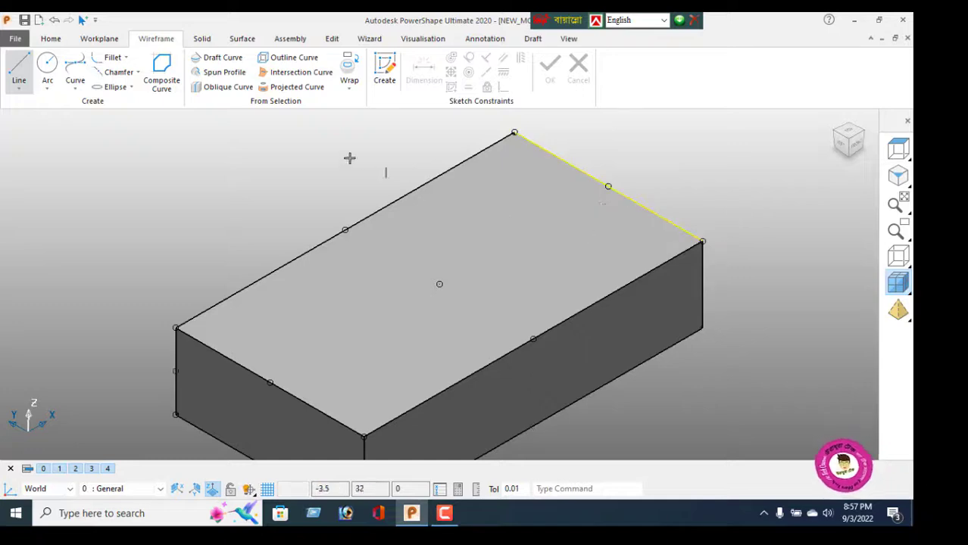
Offset a copy of the line at the +X end of the top face 26 inward, across the block
click(333, 40)
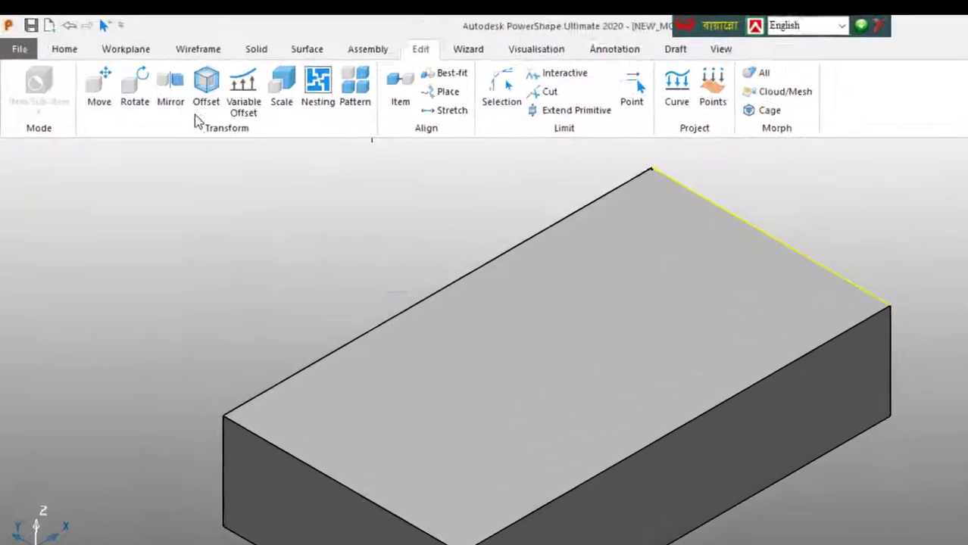
click(162, 79)
click(297, 371)
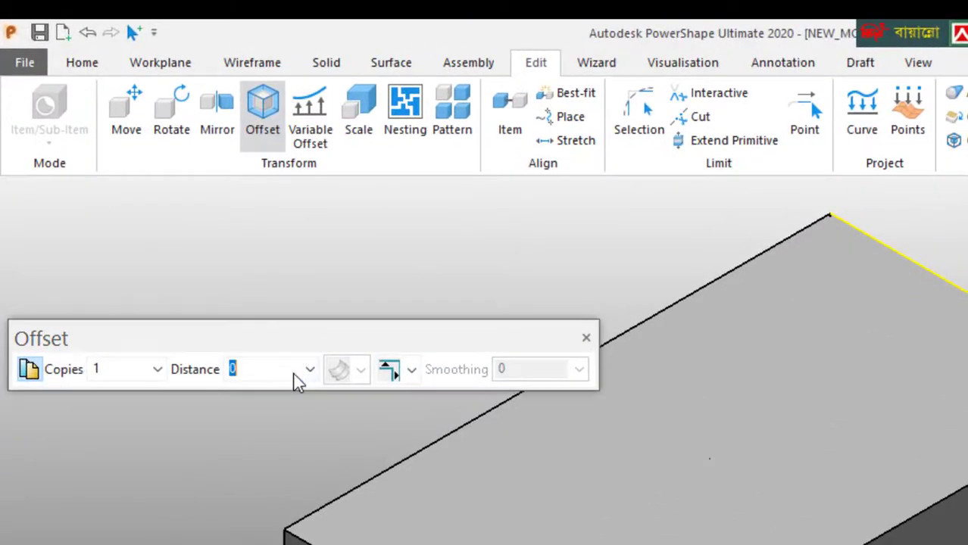
text(-20)
key(Return)
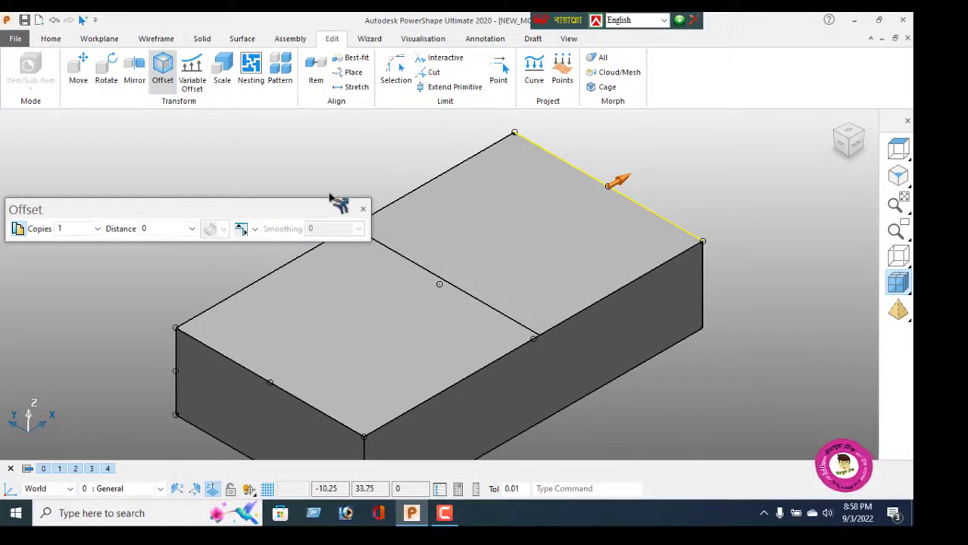
click(362, 209)
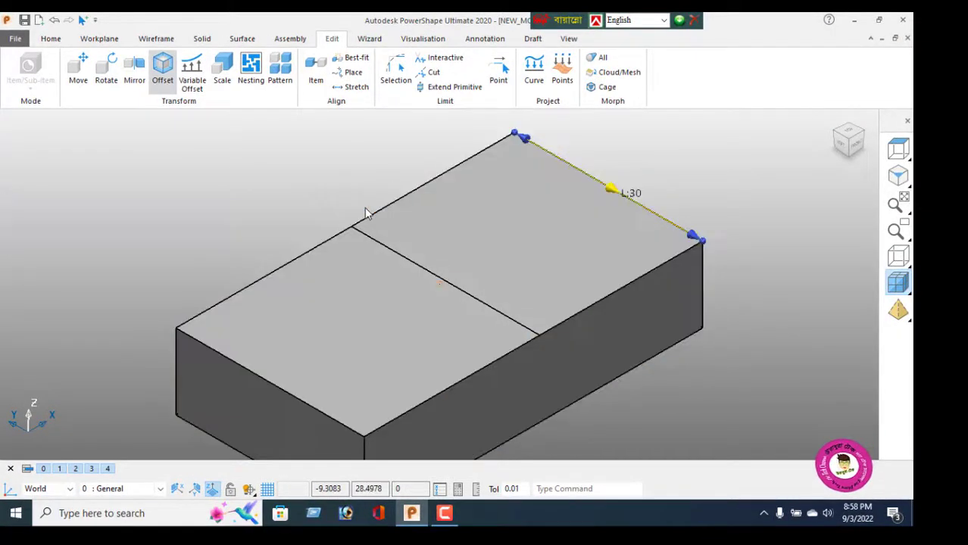
click(329, 180)
Create and save a closed composite curve around the +X portion of the top face, using the offset line and the three bounding edges
click(156, 38)
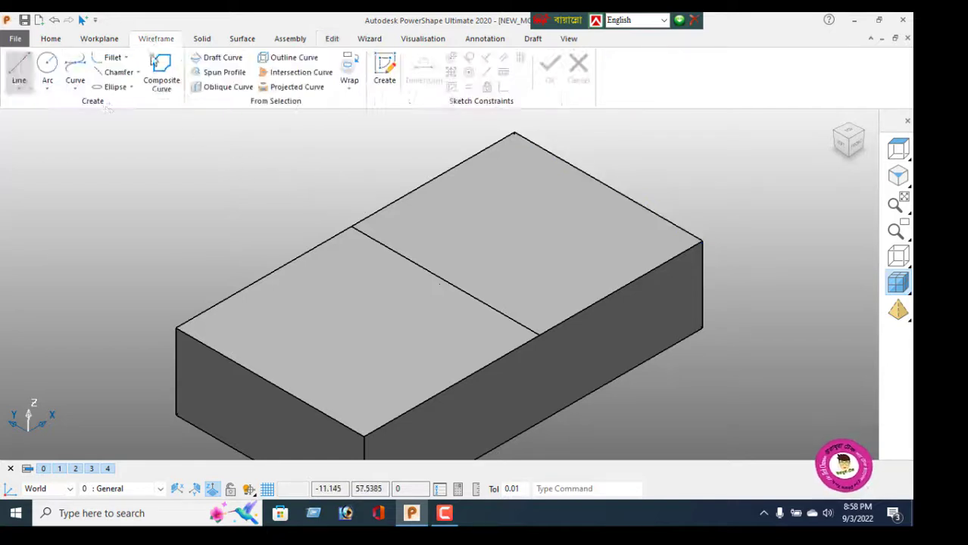
click(161, 83)
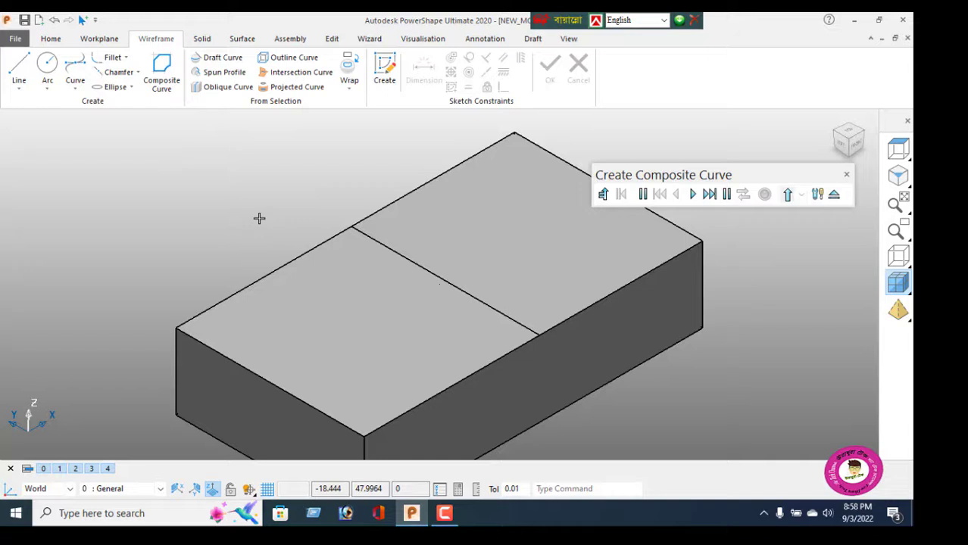
click(449, 274)
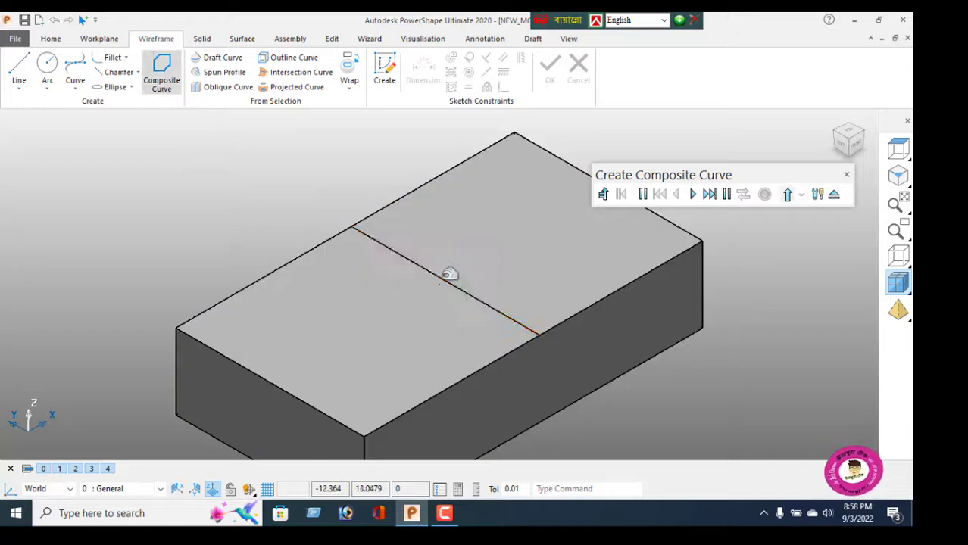
click(567, 318)
click(668, 221)
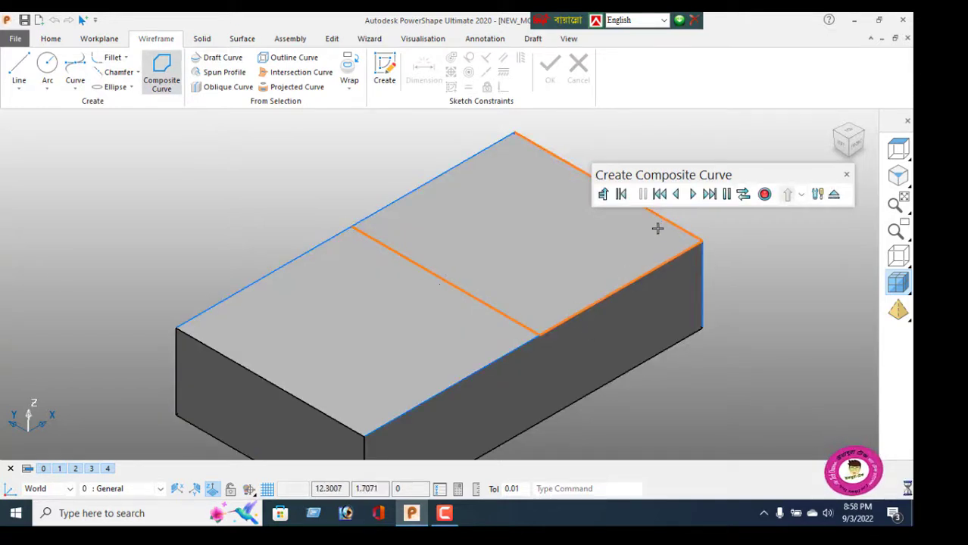
click(468, 162)
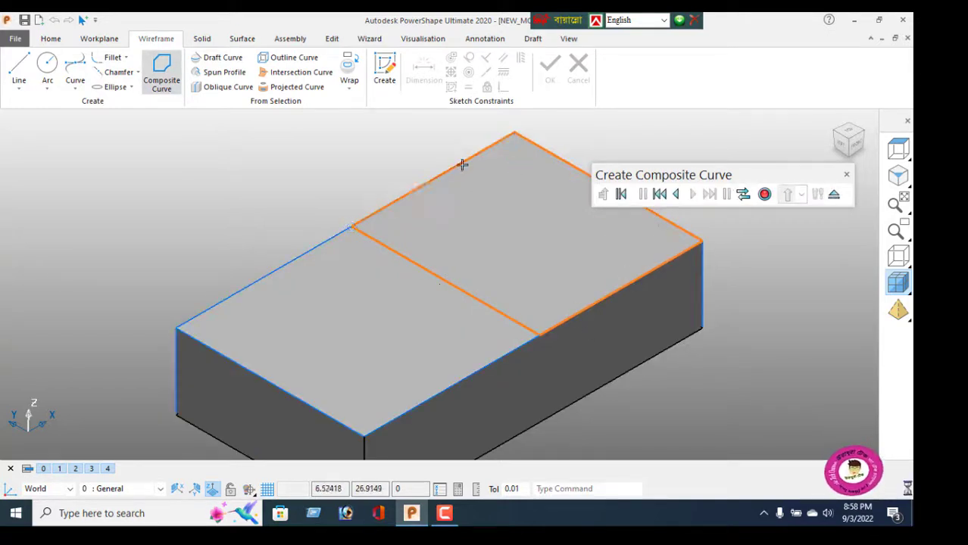
click(763, 194)
click(836, 198)
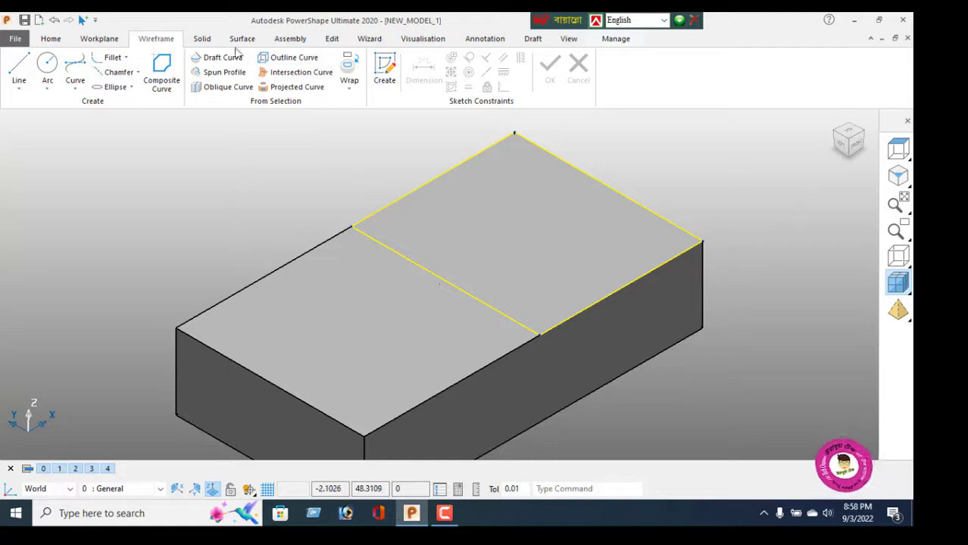
Cut the block with the composite curve as a Blind solid cut 7 deep to form a lower step
click(200, 39)
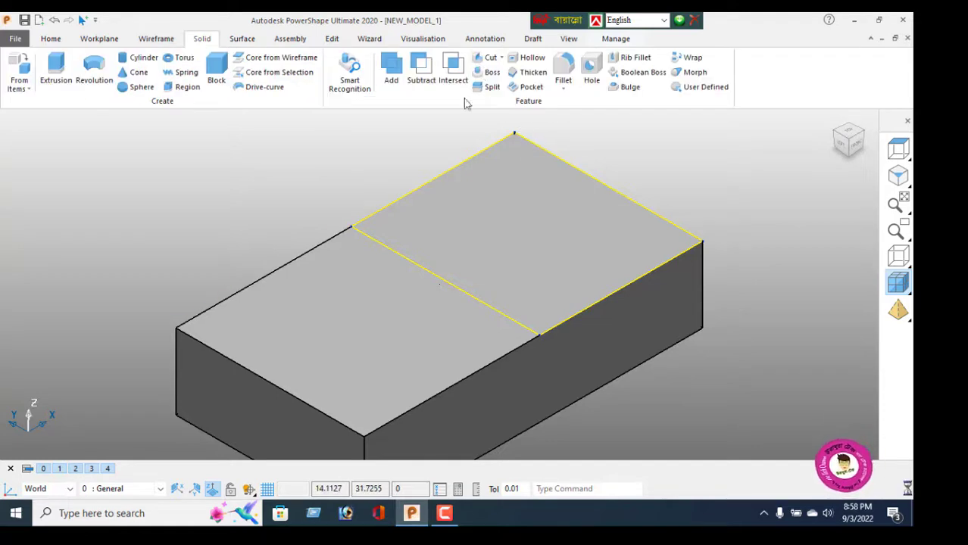
click(484, 58)
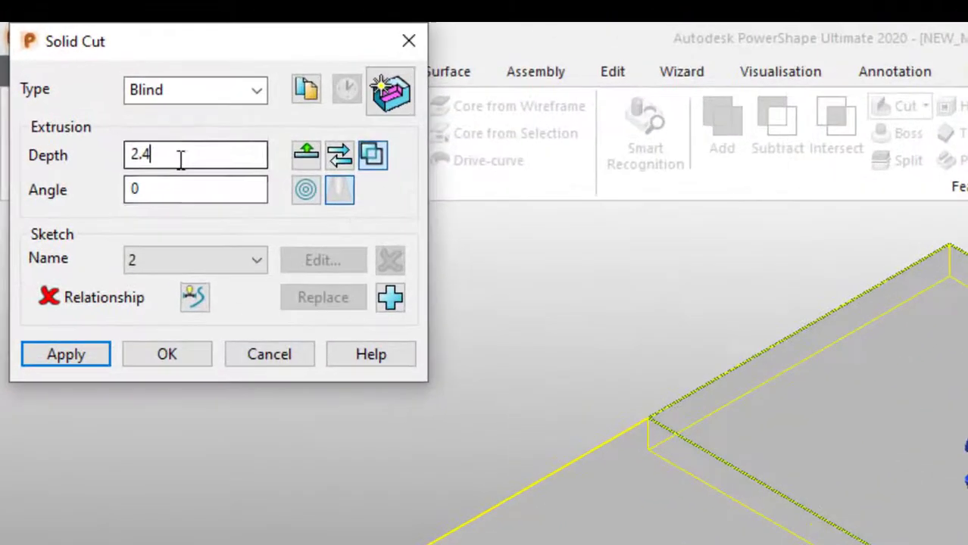
drag(180, 158, 130, 188)
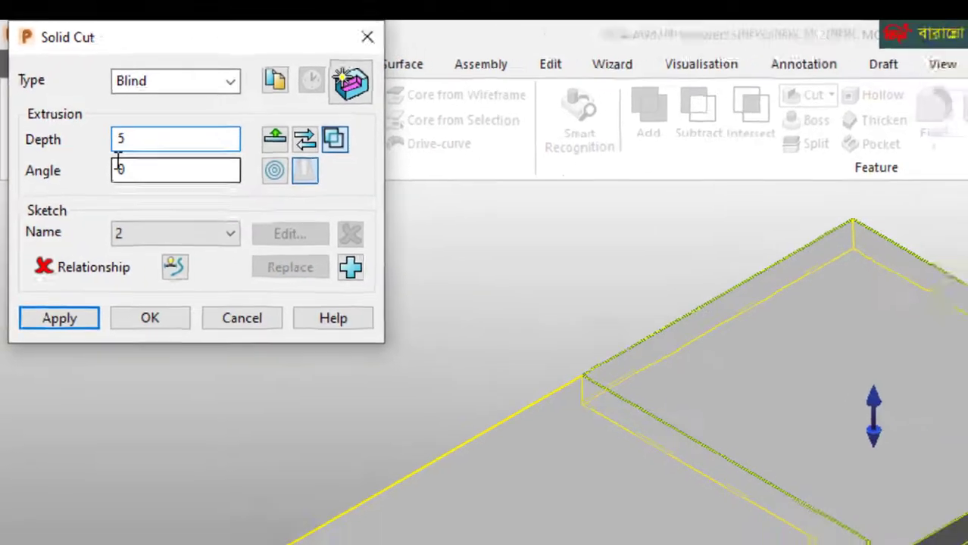
key(BackSpace)
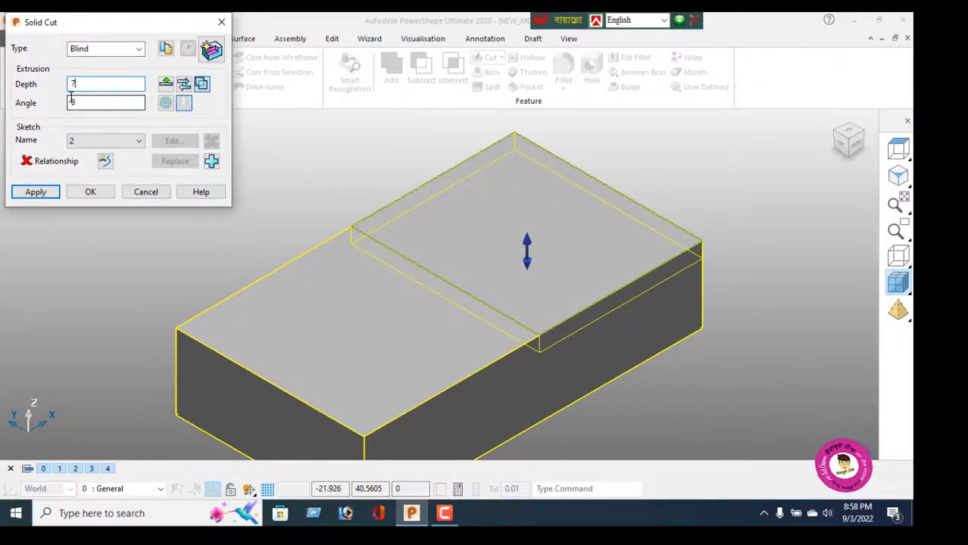
click(32, 193)
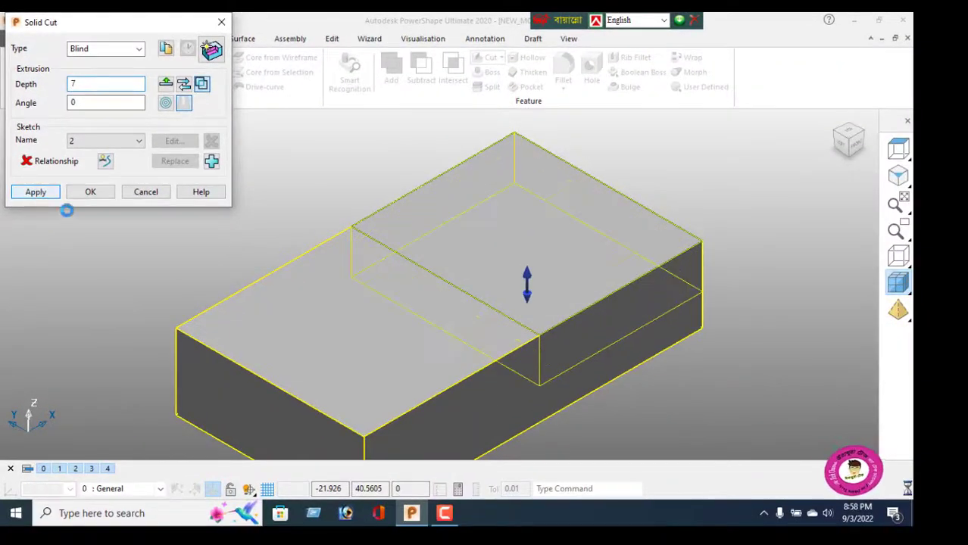
click(144, 195)
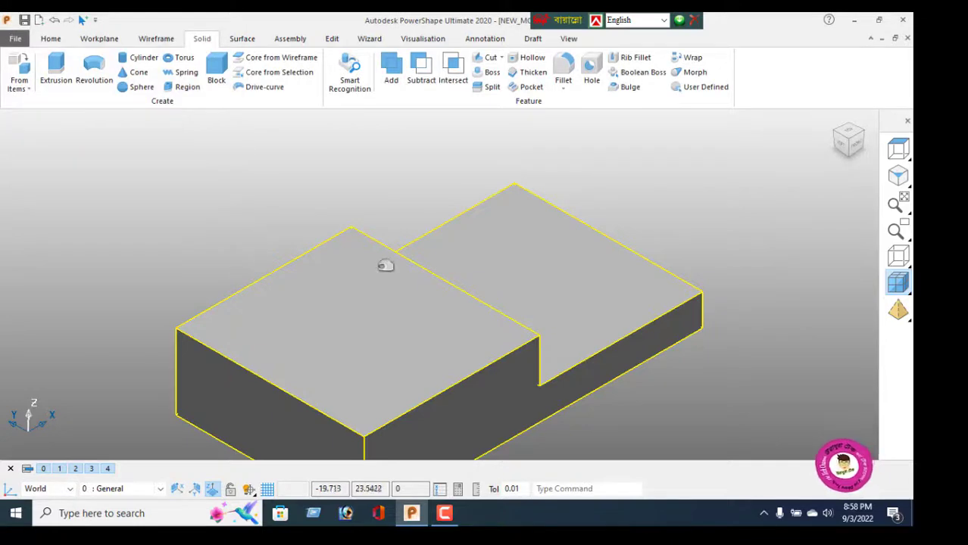
Draw a line along the outer +X edge of the lower step's top face, from corner to corner
click(155, 38)
click(19, 65)
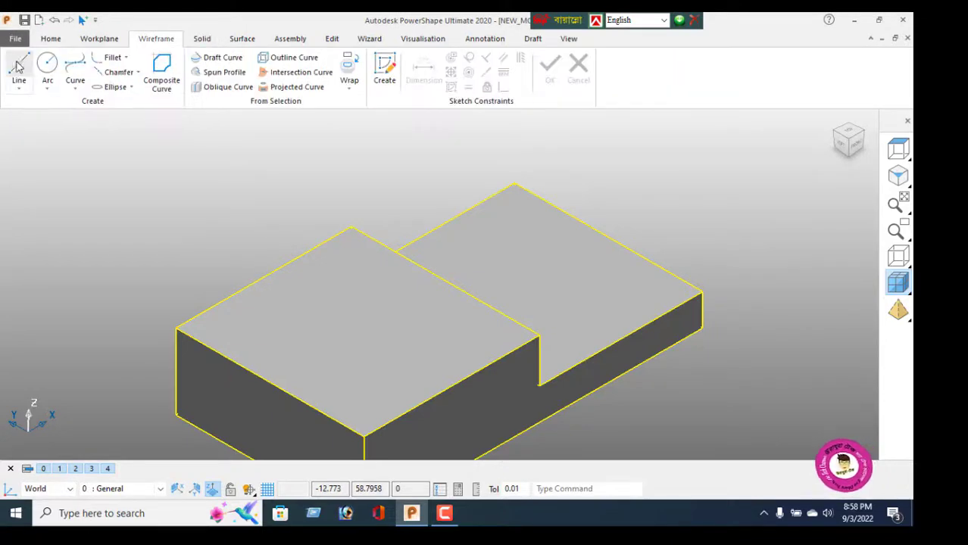
click(514, 183)
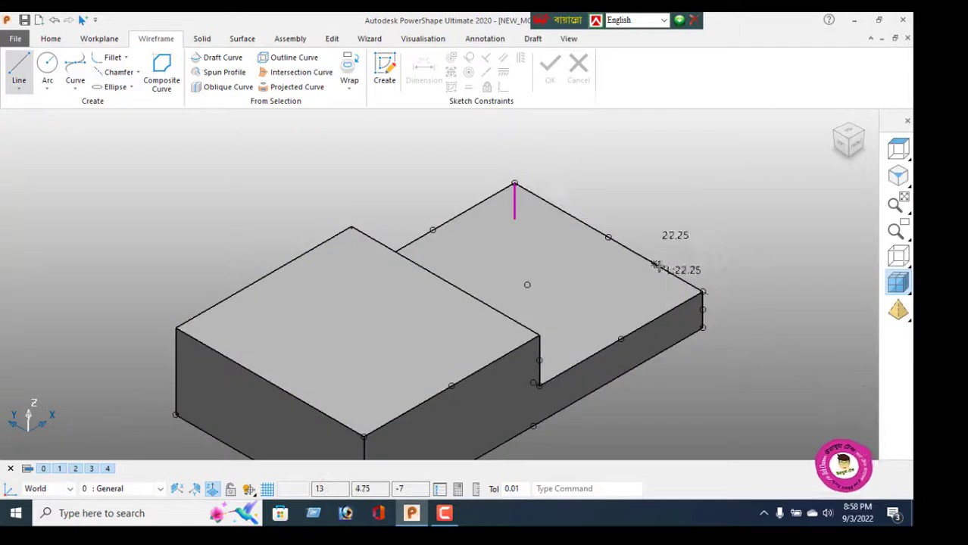
click(703, 293)
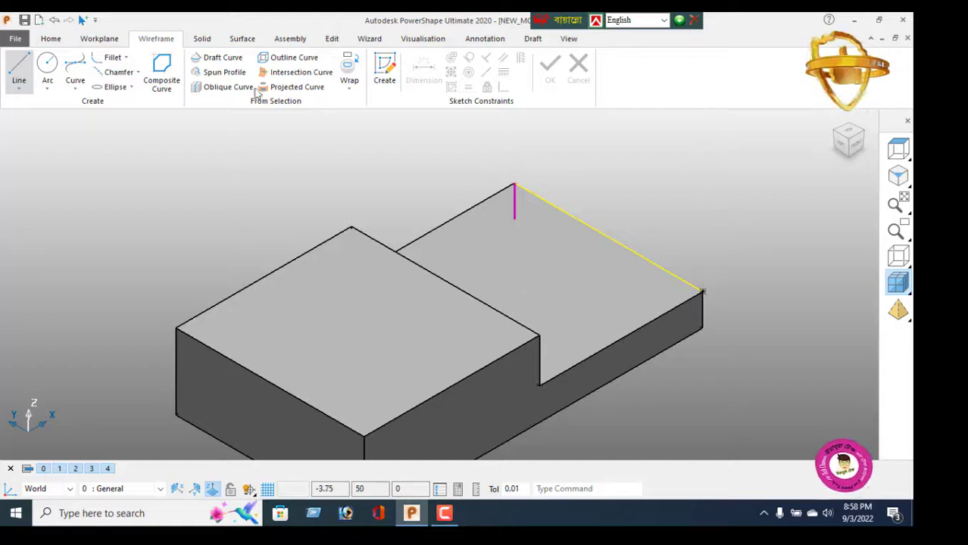
Offset a copy of the lower step's end line 13 inward, across the middle of the step
click(332, 38)
click(162, 67)
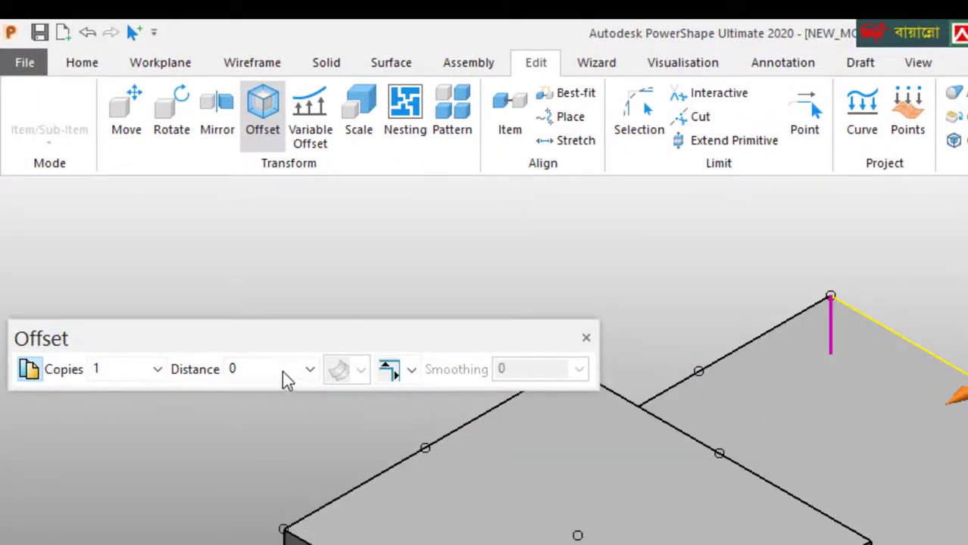
click(281, 370)
text(6.5)
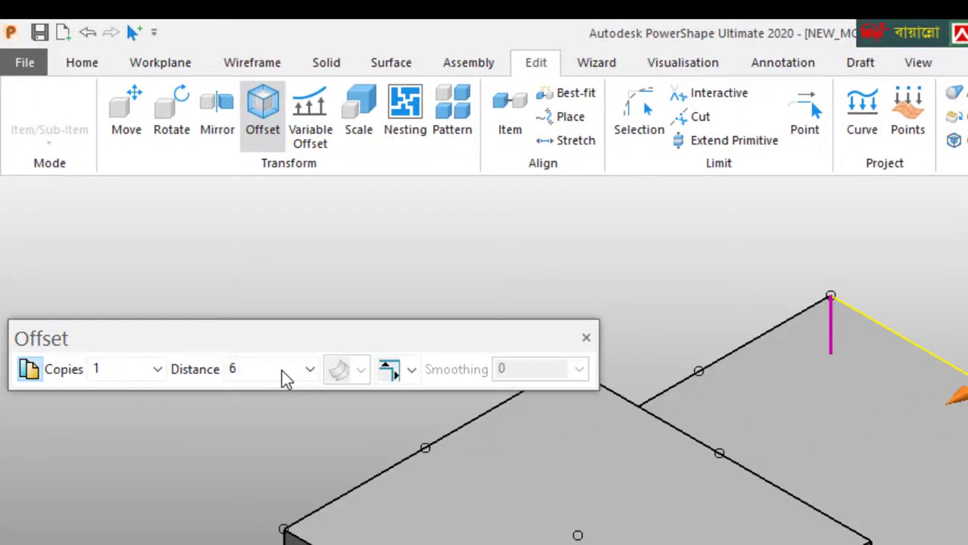
text(+)
key(Return)
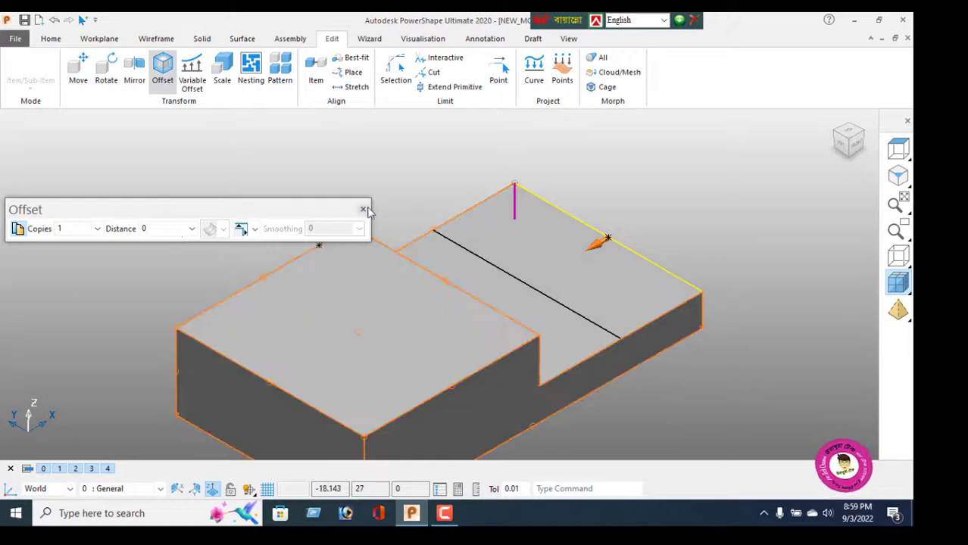
click(363, 209)
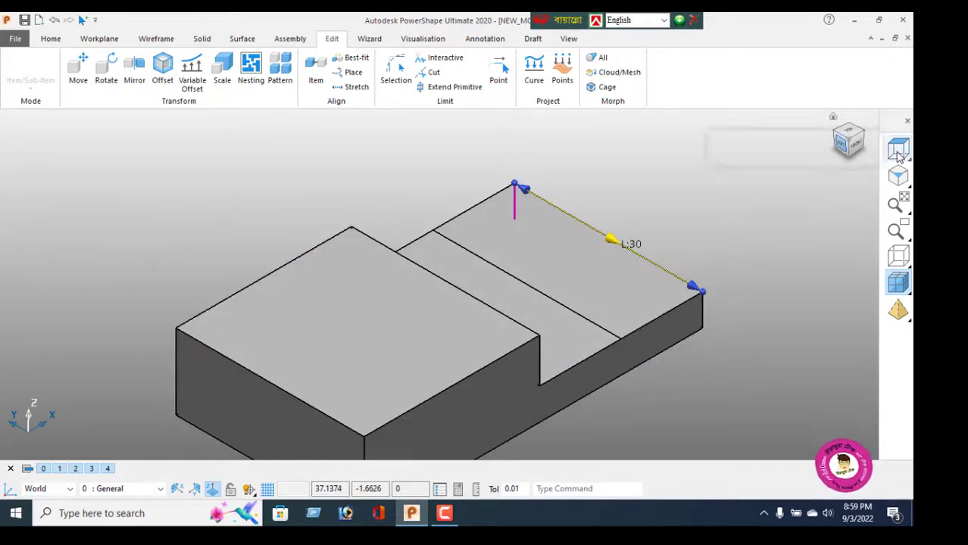
In top view, place a full circle centred on the midpoint of the offset line on the lower step
click(898, 151)
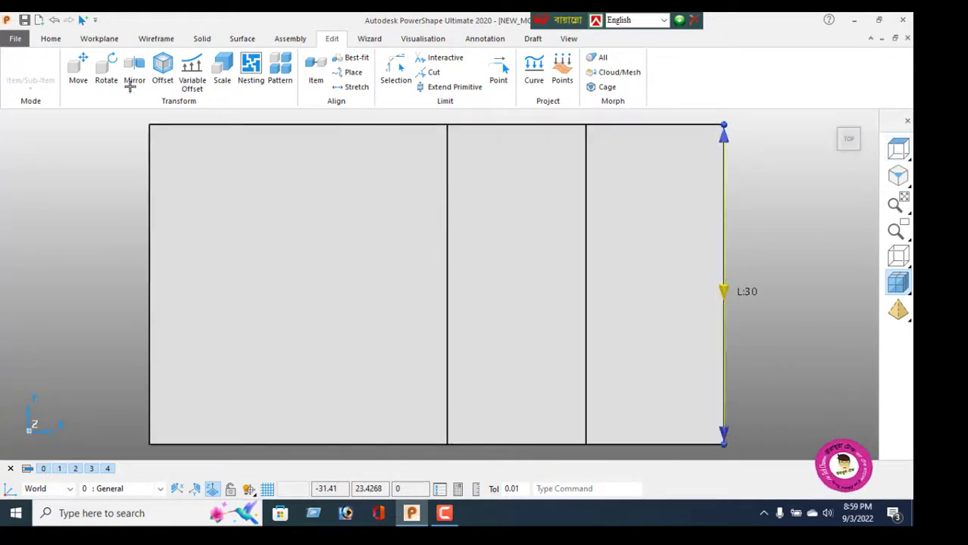
click(147, 41)
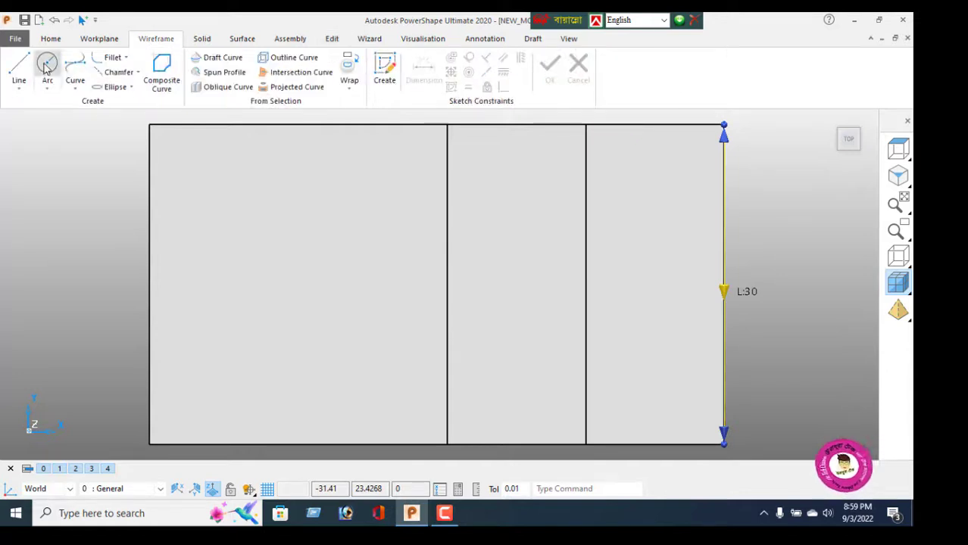
click(46, 67)
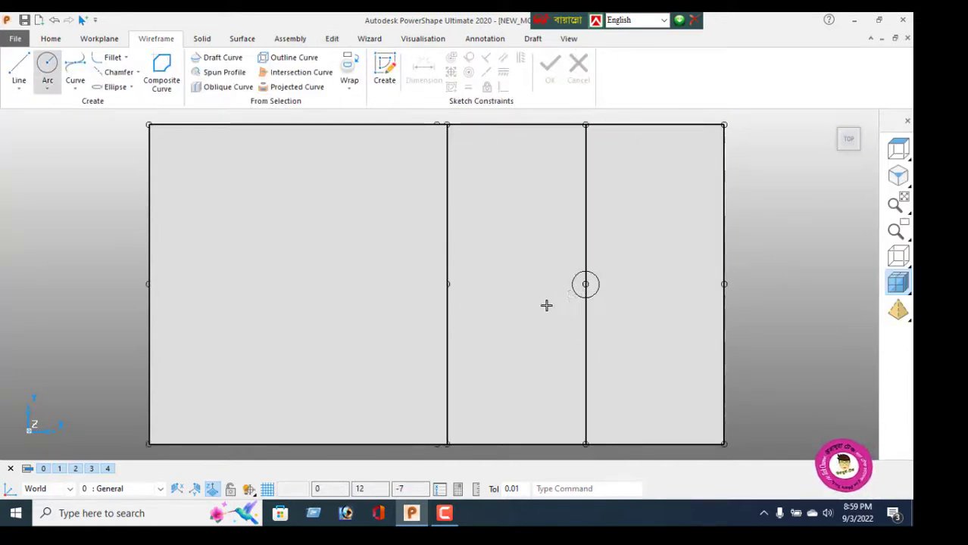
click(586, 284)
right_click(58, 246)
click(87, 176)
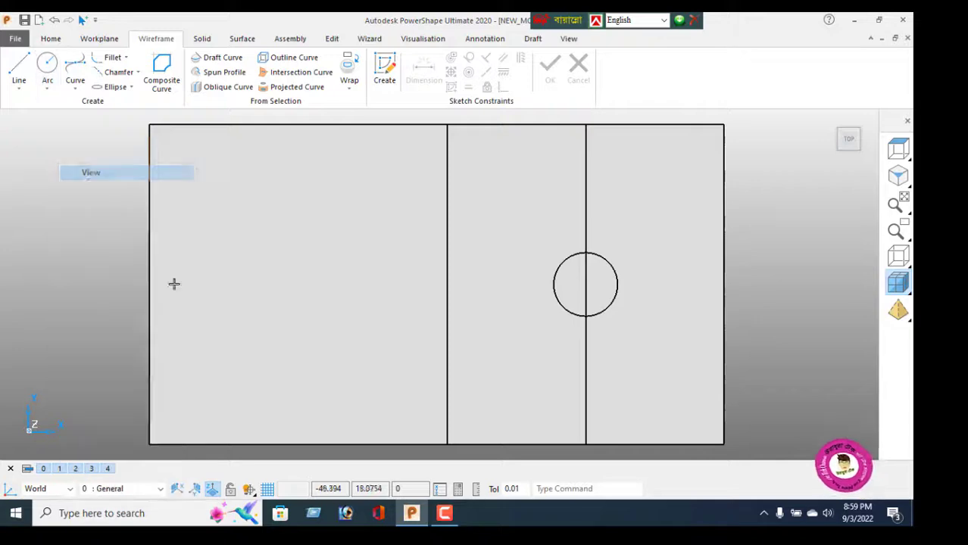
Switch the circle's size definition from radius to diameter and set the diameter to 13
click(610, 305)
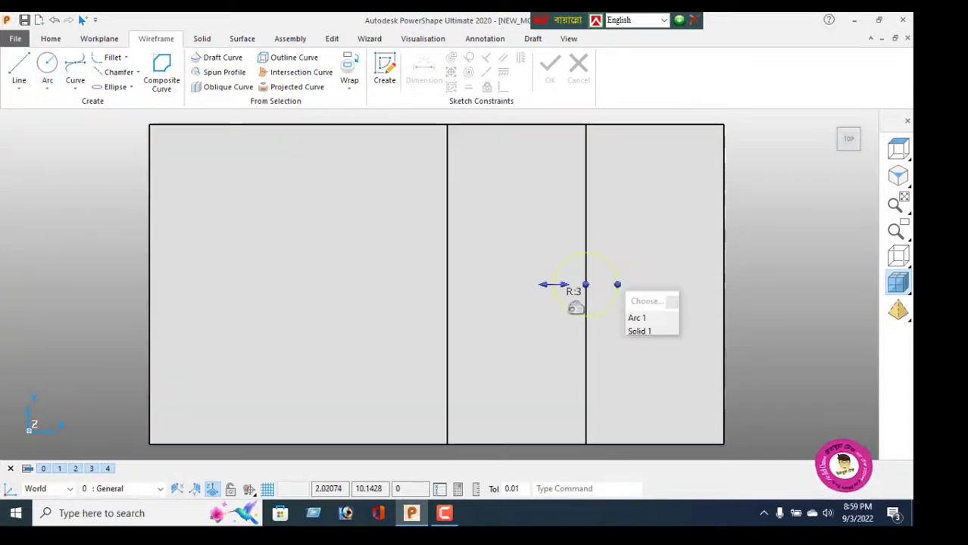
double_click(544, 300)
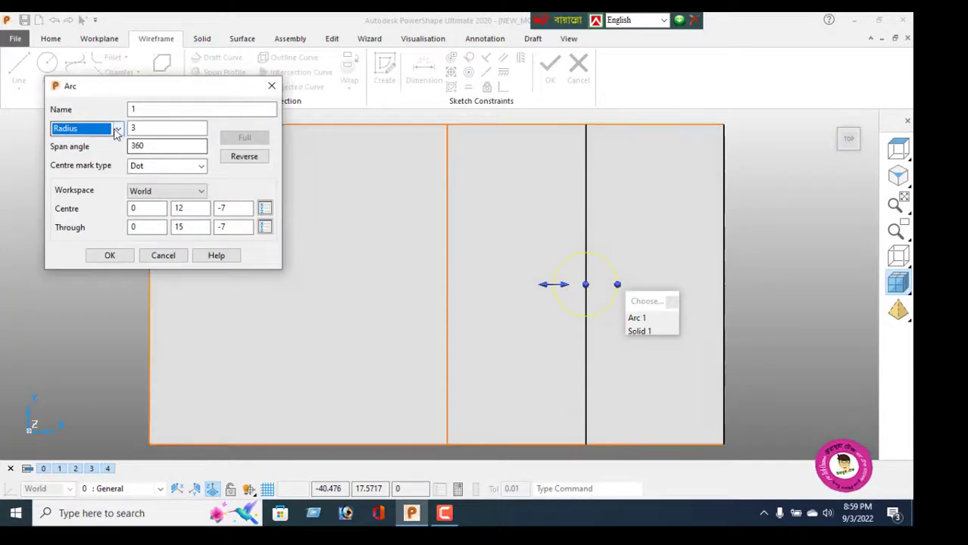
click(115, 131)
click(76, 149)
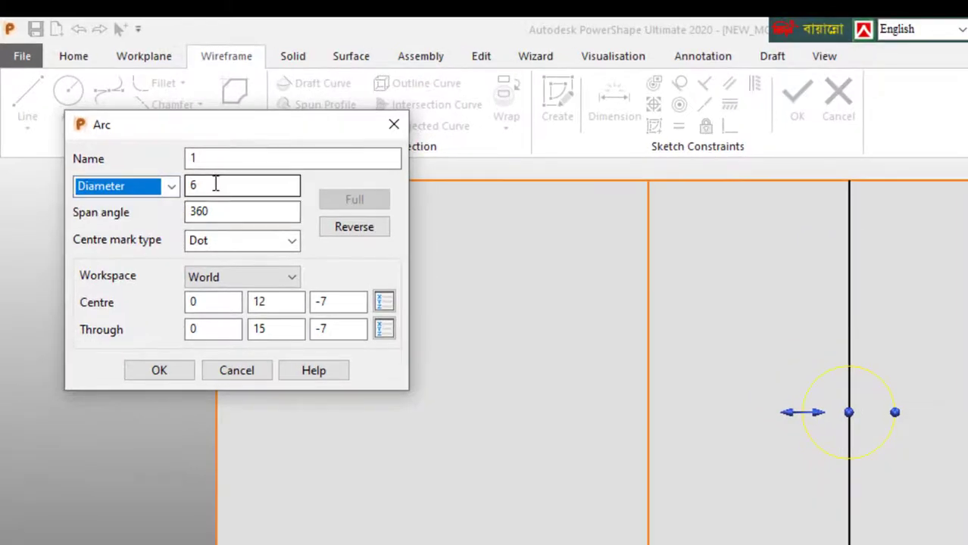
key(Tab)
text(13)
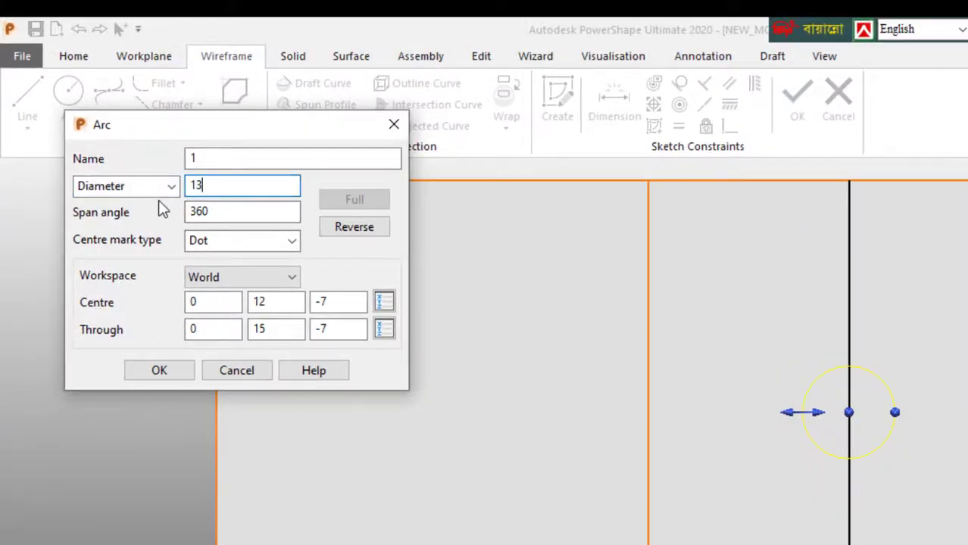
key(Return)
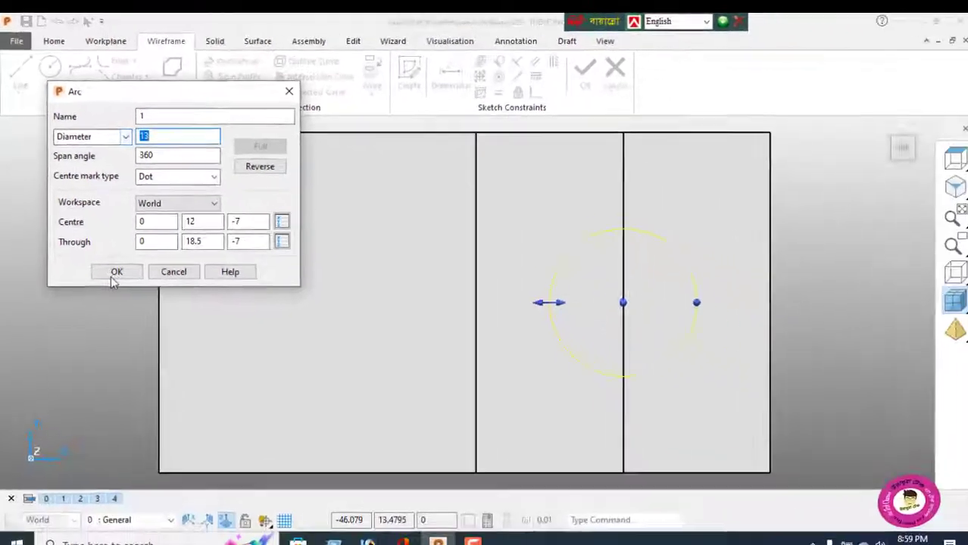
click(159, 370)
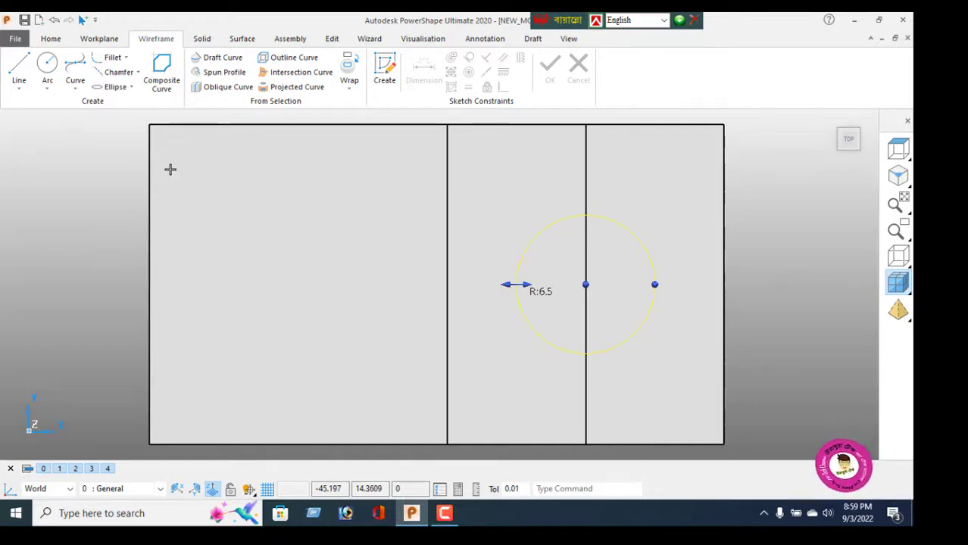
Cut the 13 diameter circle into the lower step as a blind solid cut 5 deep
click(897, 176)
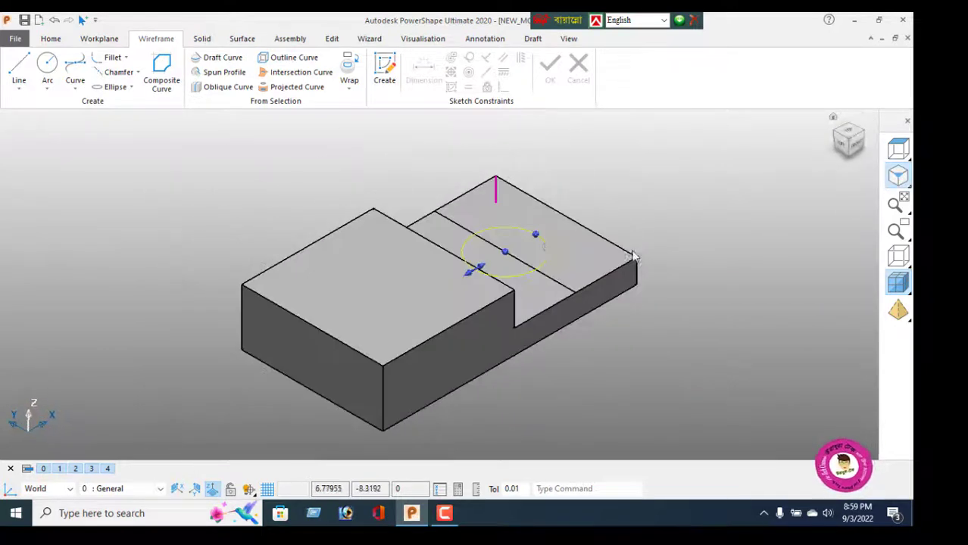
click(201, 39)
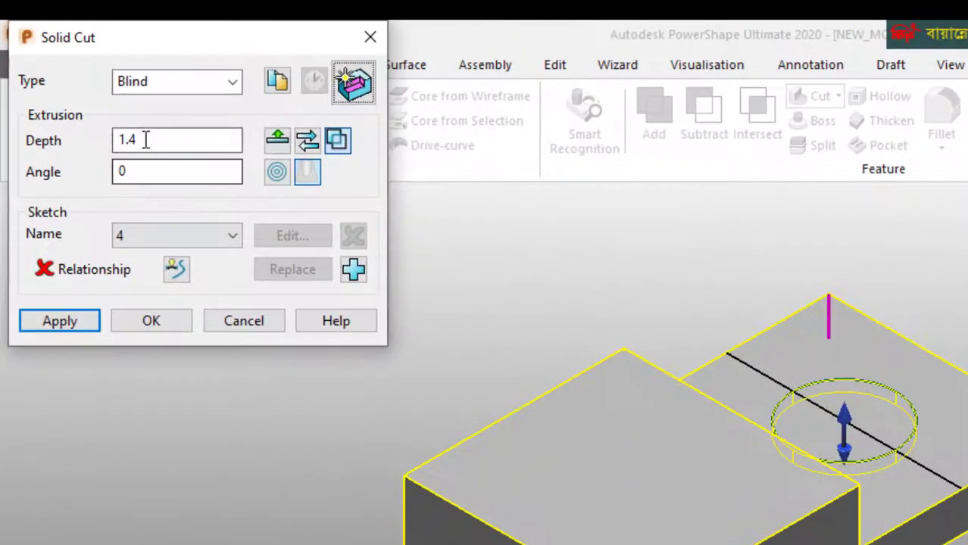
click(88, 86)
double_click(146, 144)
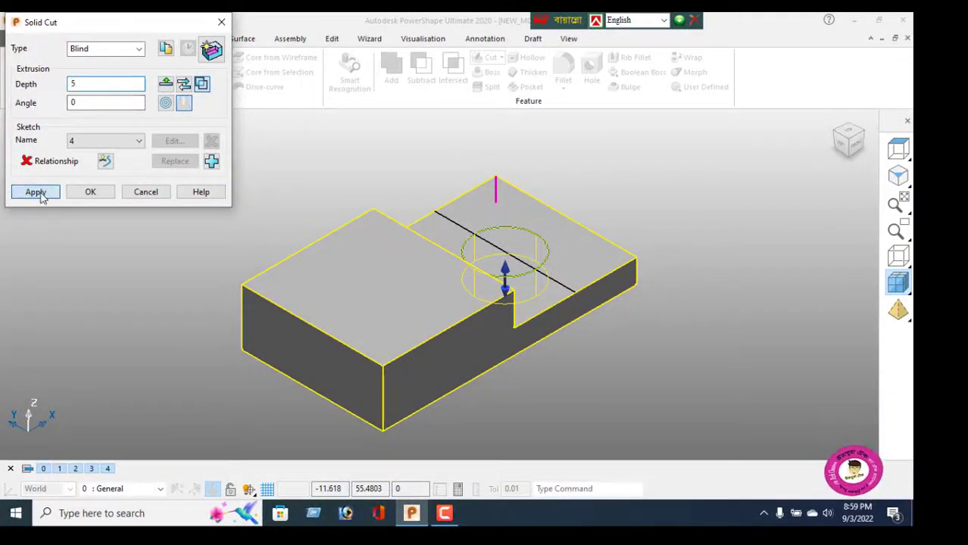
click(36, 192)
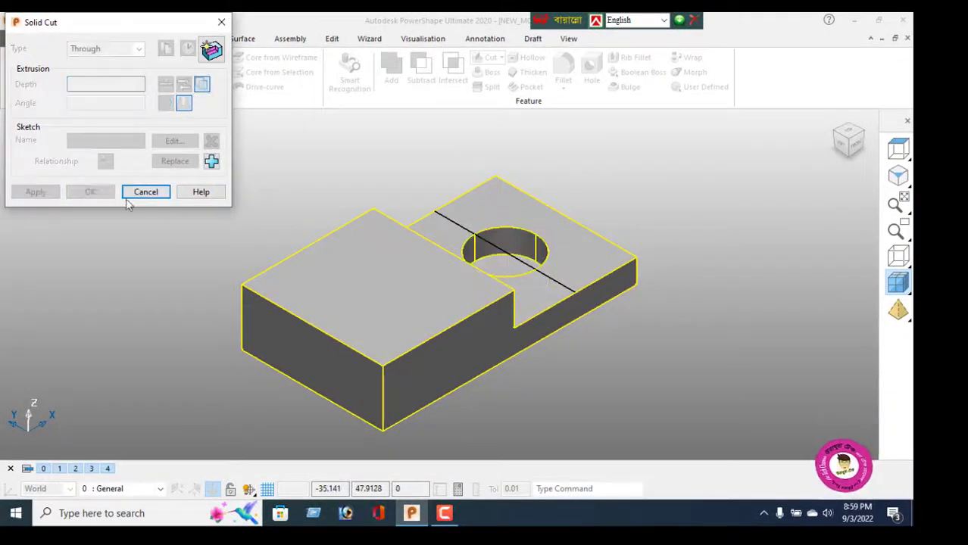
click(146, 192)
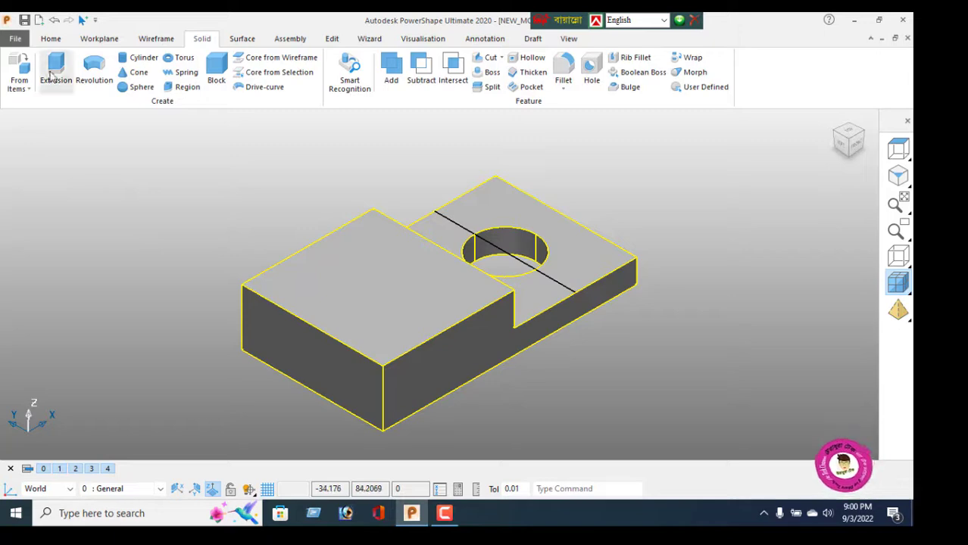
Delete the leftover construction lines on the lower step, keeping the solid
click(50, 38)
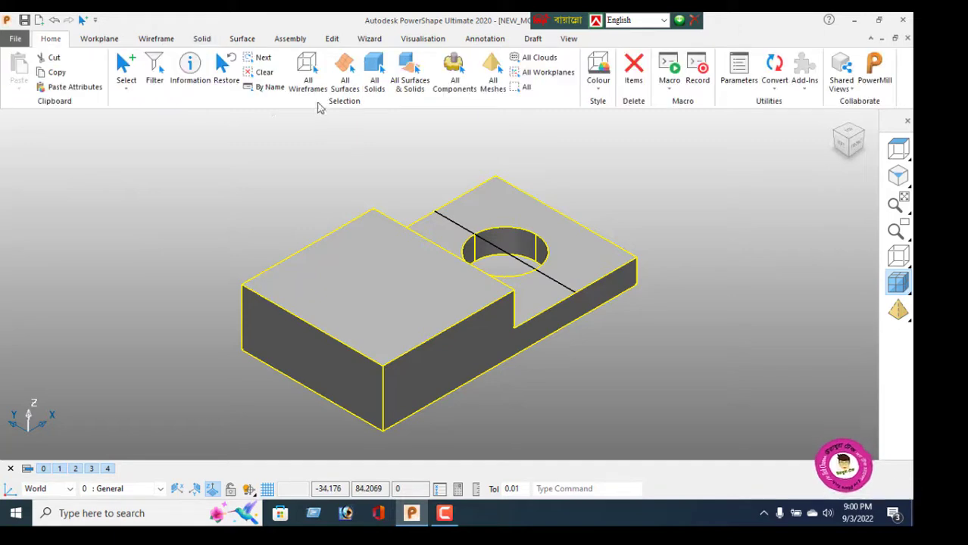
click(637, 80)
mouse_move(613, 144)
middle_down()
mouse_move(319, 301)
mouse_move(492, 347)
mouse_move(514, 170)
mouse_move(502, 285)
mouse_move(542, 314)
mouse_move(483, 305)
middle_up()
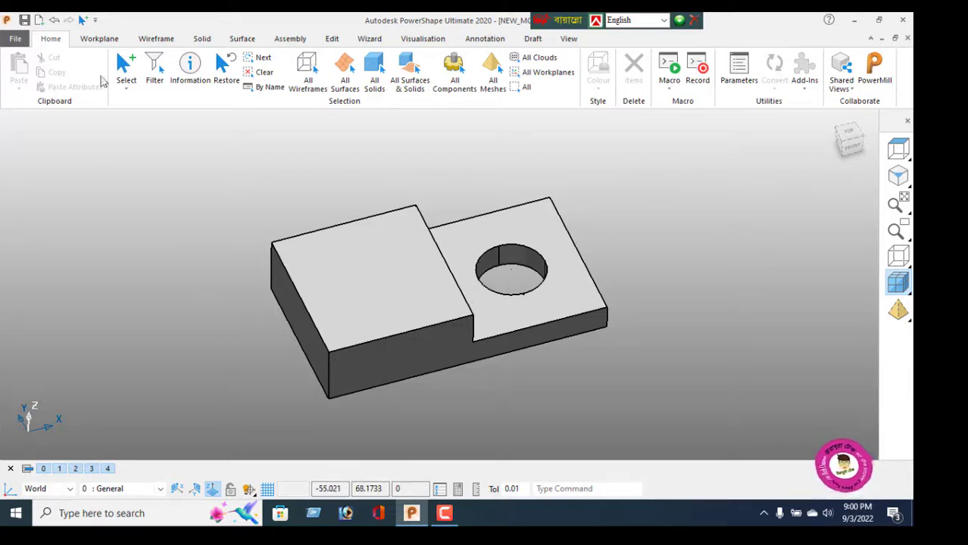
Draw a line along the outer -X edge of the raised section's top face, from corner to corner
click(156, 38)
click(19, 68)
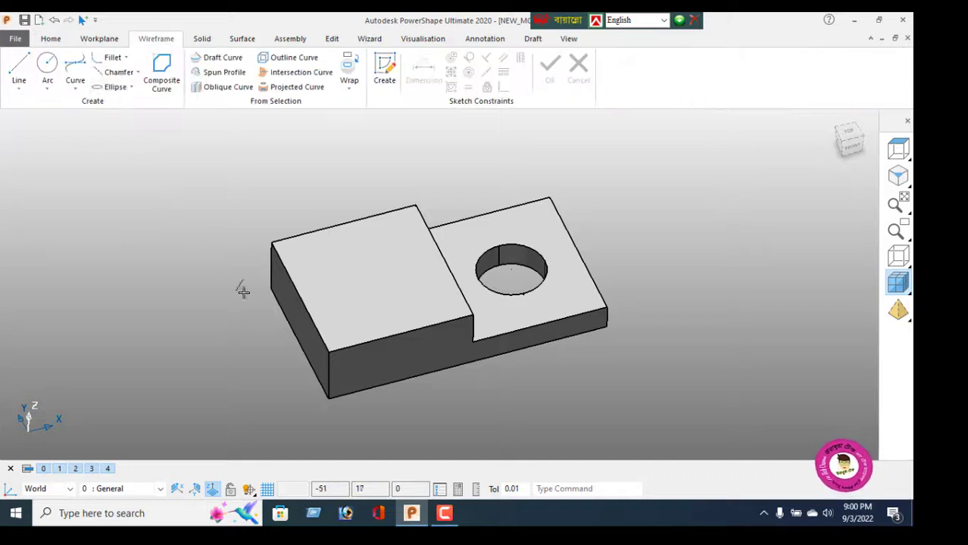
click(272, 243)
click(327, 350)
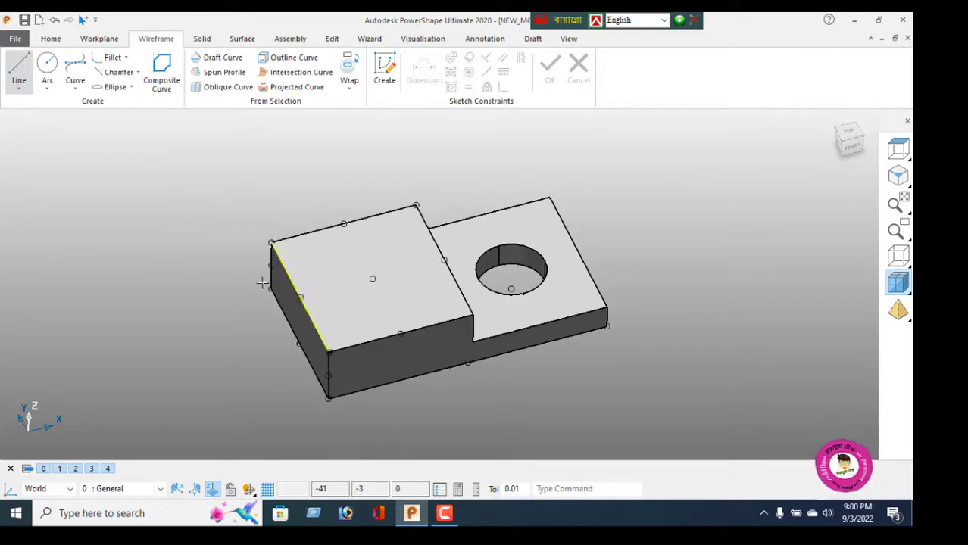
Offset a copy of the raised section's edge line 12.5 inward across its top face
click(331, 39)
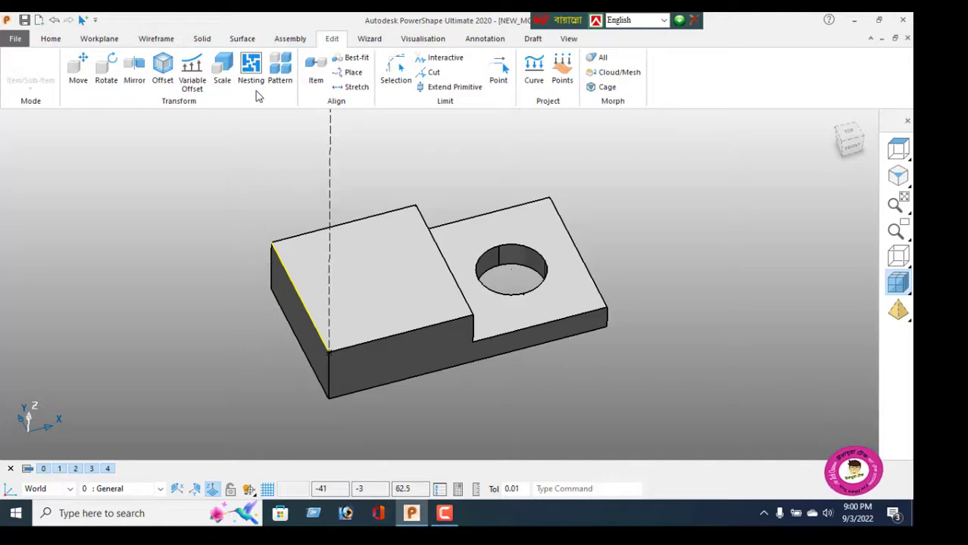
click(162, 72)
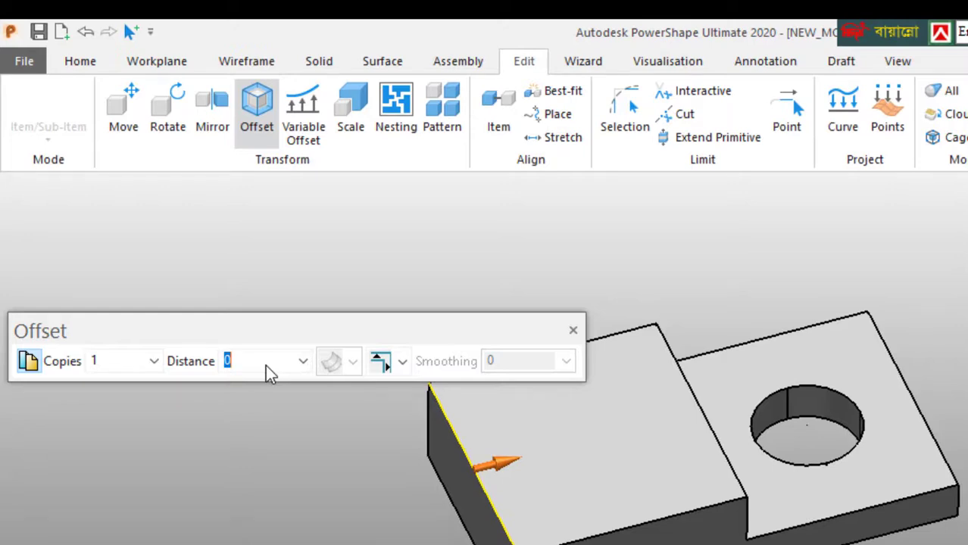
text(12.5)
key(Return)
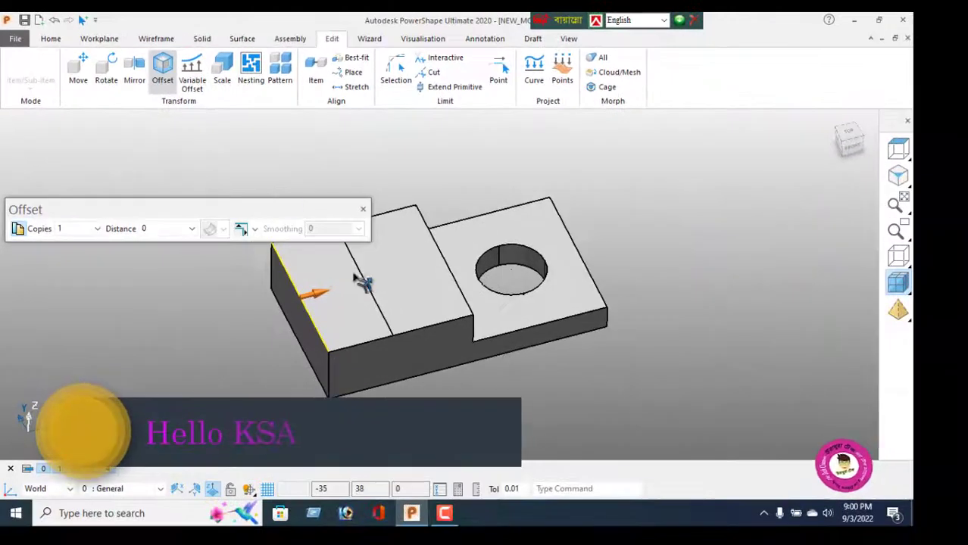
click(380, 218)
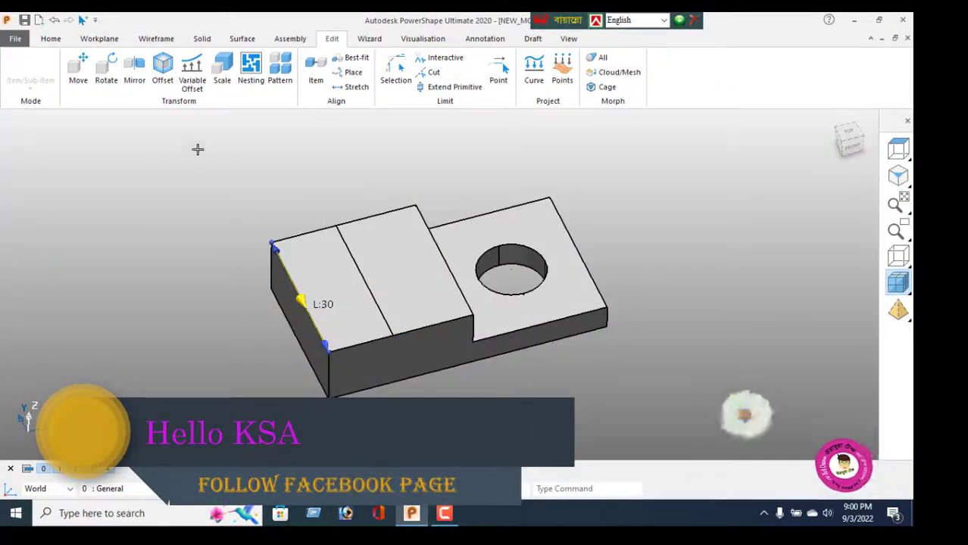
Place a full circle of radius 6 centred on the midpoint of the offset line on the raised section
click(156, 38)
click(49, 72)
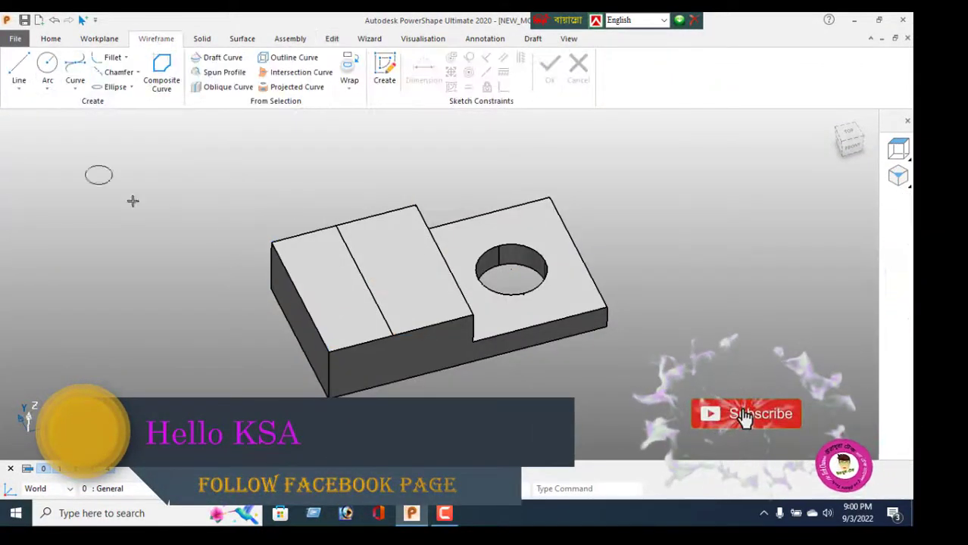
click(364, 281)
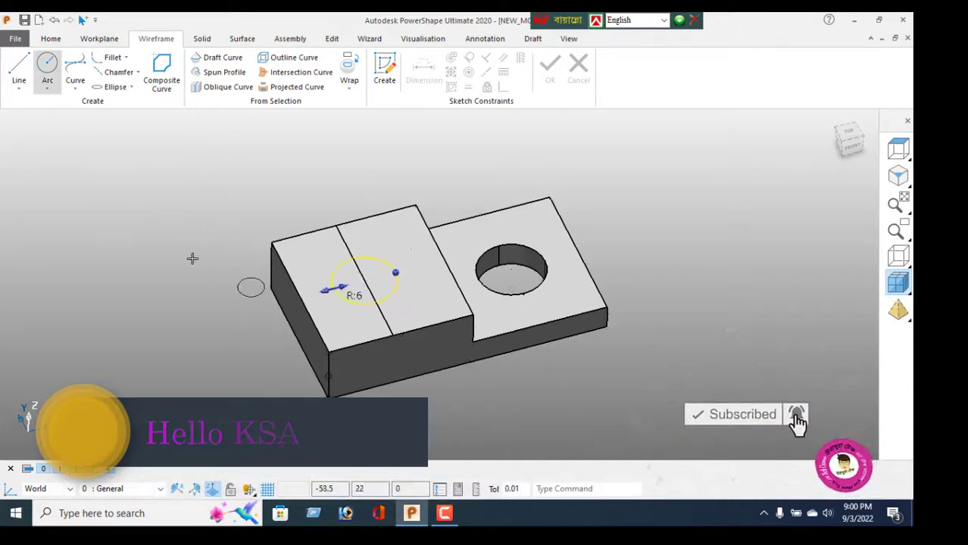
right_click(147, 189)
click(167, 176)
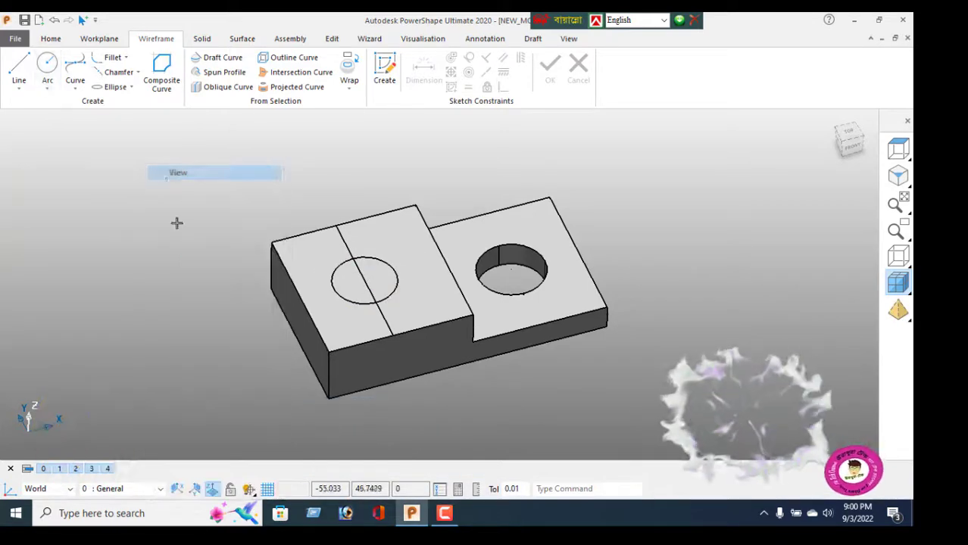
Switch the raised section's circle from radius to diameter and set the diameter to 13
click(353, 300)
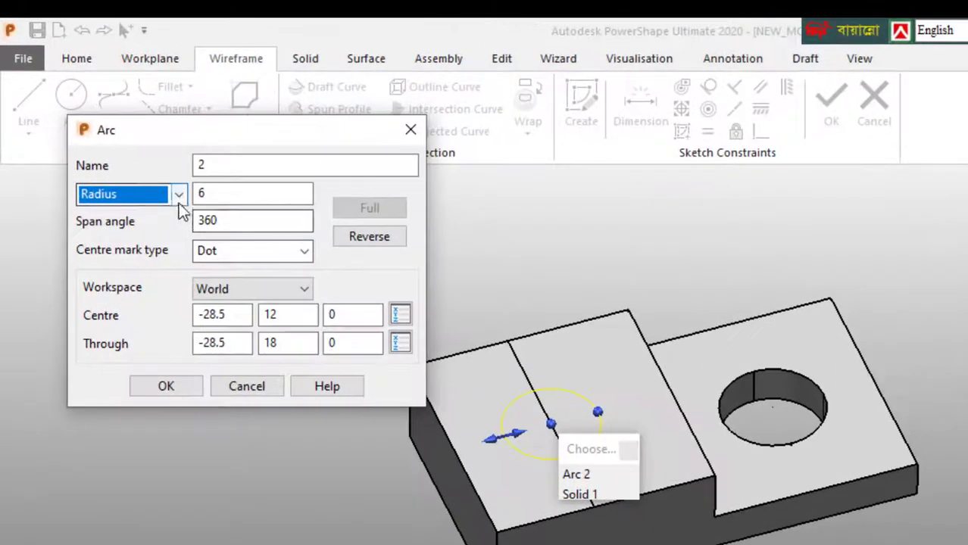
click(179, 195)
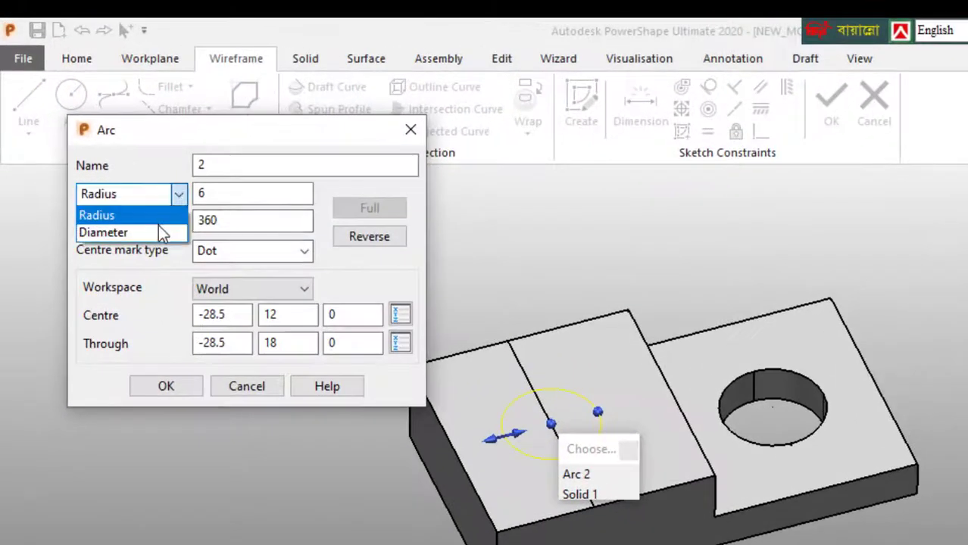
click(158, 227)
click(220, 198)
drag(213, 198, 162, 217)
text(1)
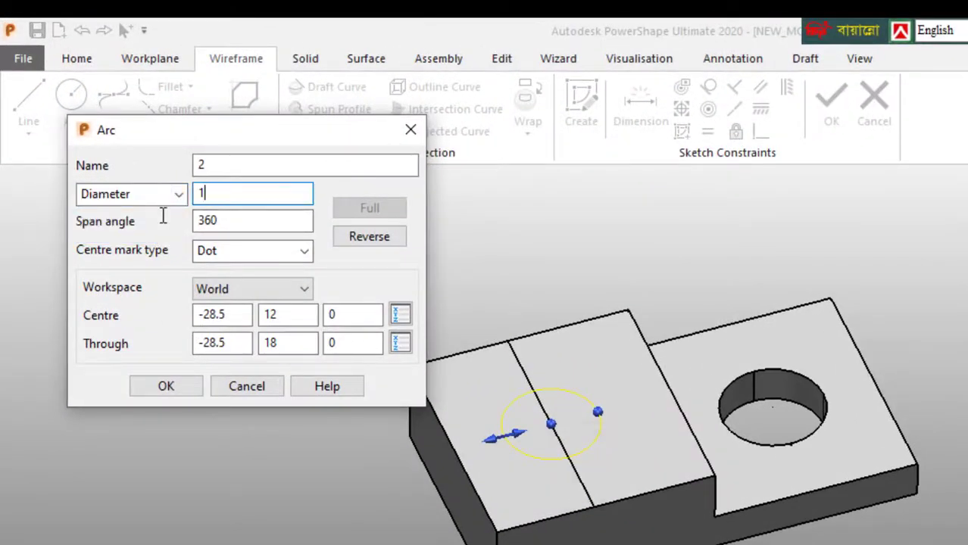
text(3)
click(166, 386)
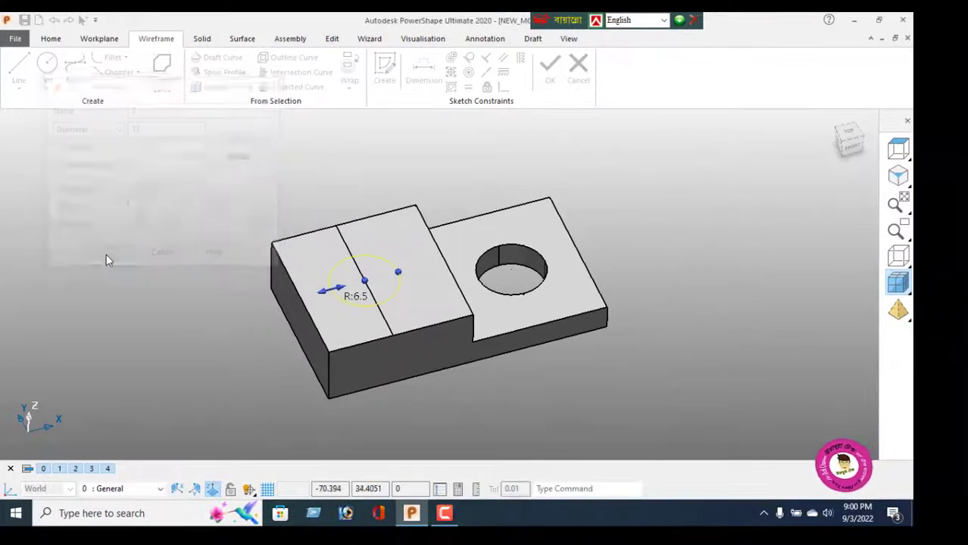
Extrude the 13 diameter circle into a cylinder with direction 1 length 30 and direction 2 length -30
click(203, 40)
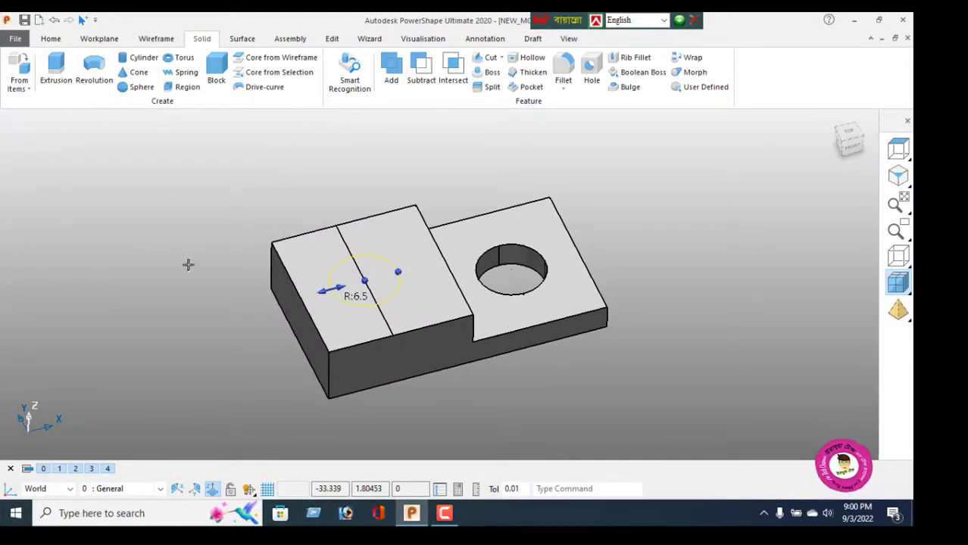
click(56, 72)
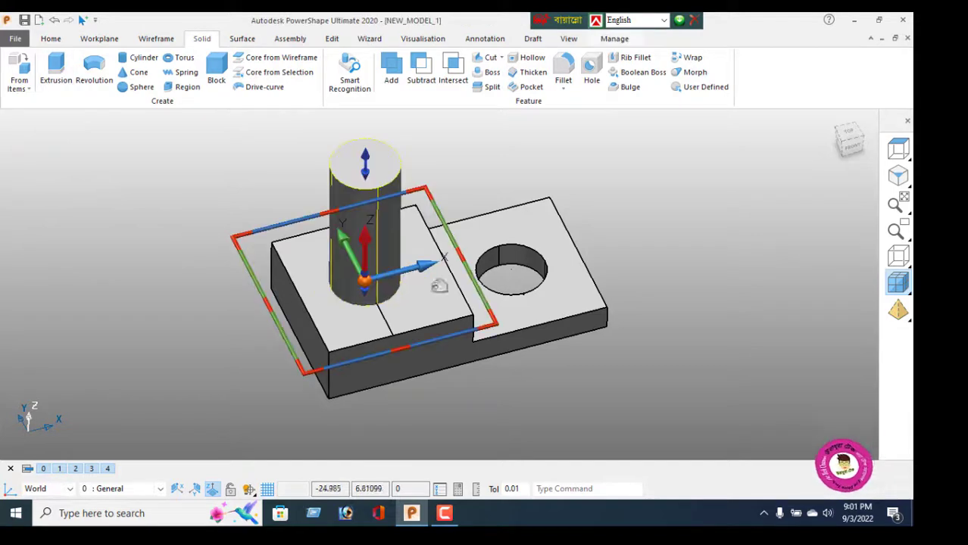
middle_drag(439, 286, 403, 224)
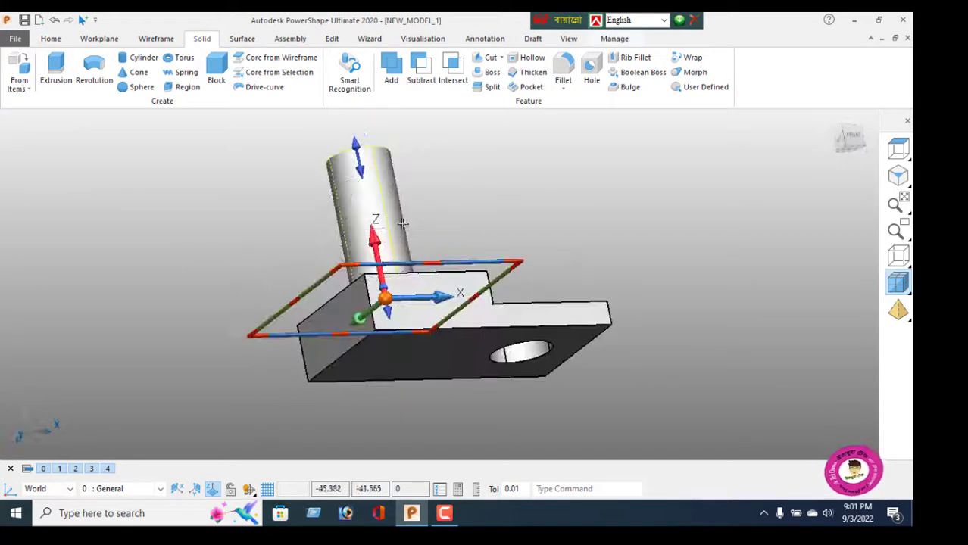
double_click(364, 201)
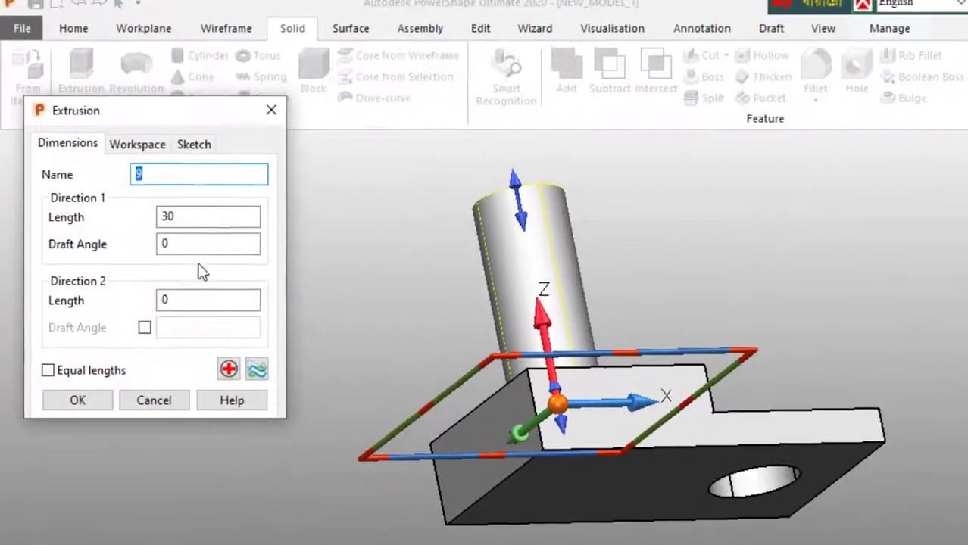
drag(125, 227, 94, 241)
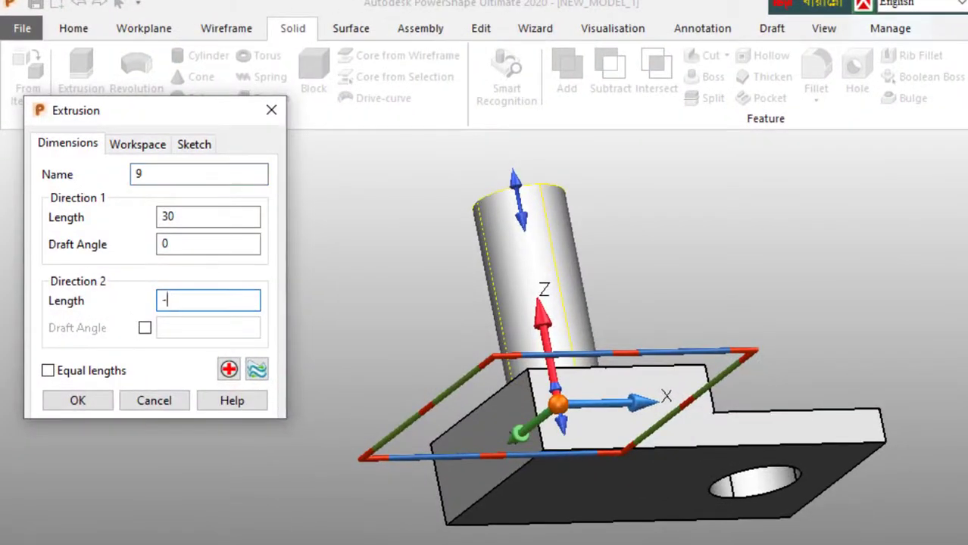
key(Return)
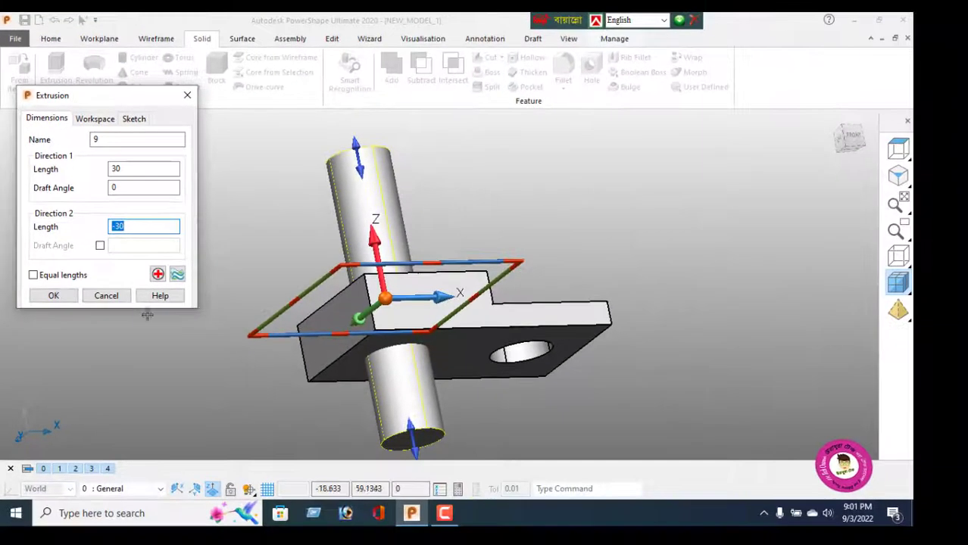
click(53, 297)
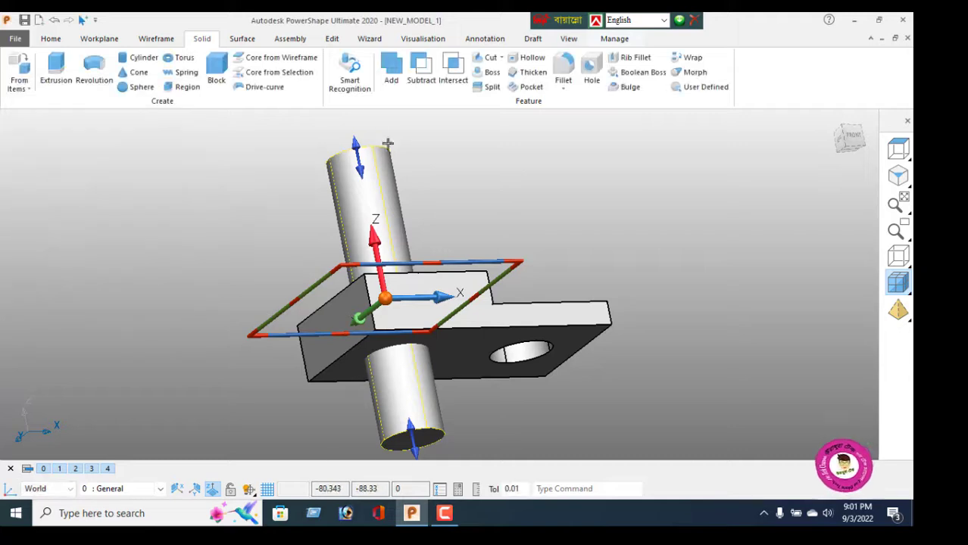
Subtract the extruded cylinder from the stepped block to make a through hole in the raised section
click(422, 80)
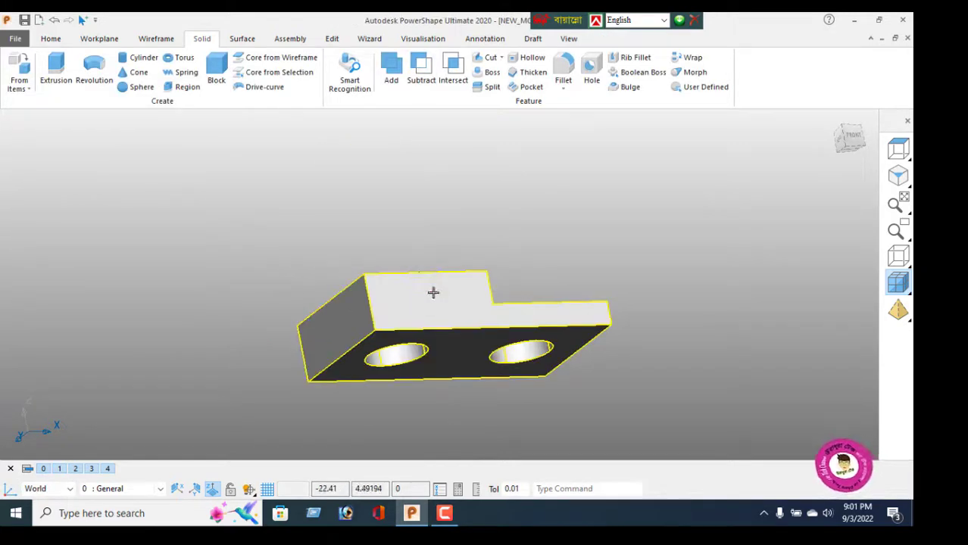
middle_drag(433, 292, 488, 371)
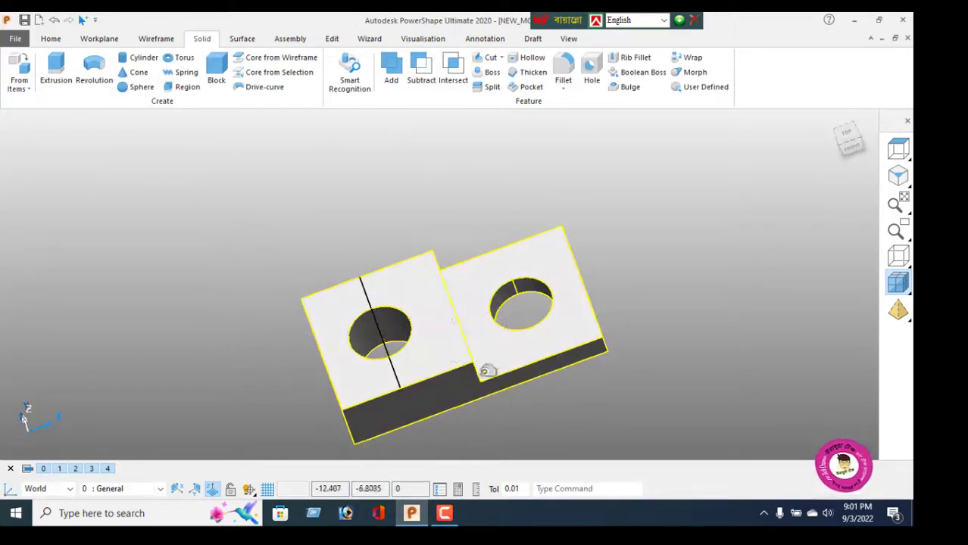
middle_drag(428, 384, 624, 334)
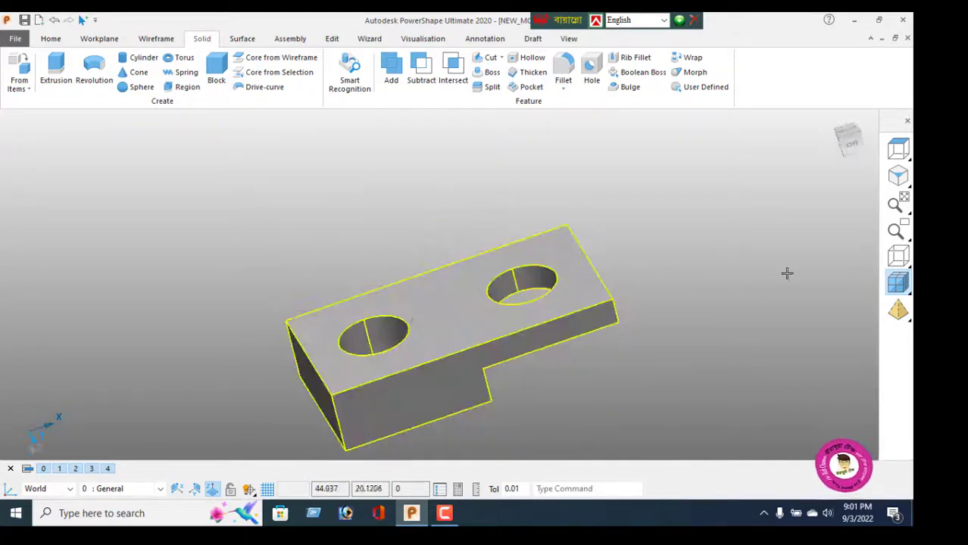
Place a full circle of radius 6 centred on the raised section's hole on the flat face opposite the step
click(149, 39)
click(47, 64)
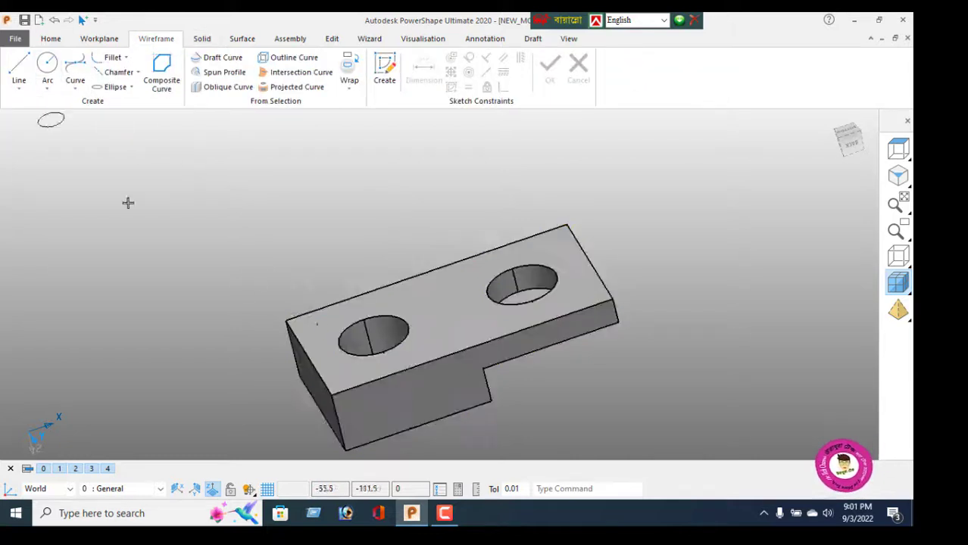
click(373, 335)
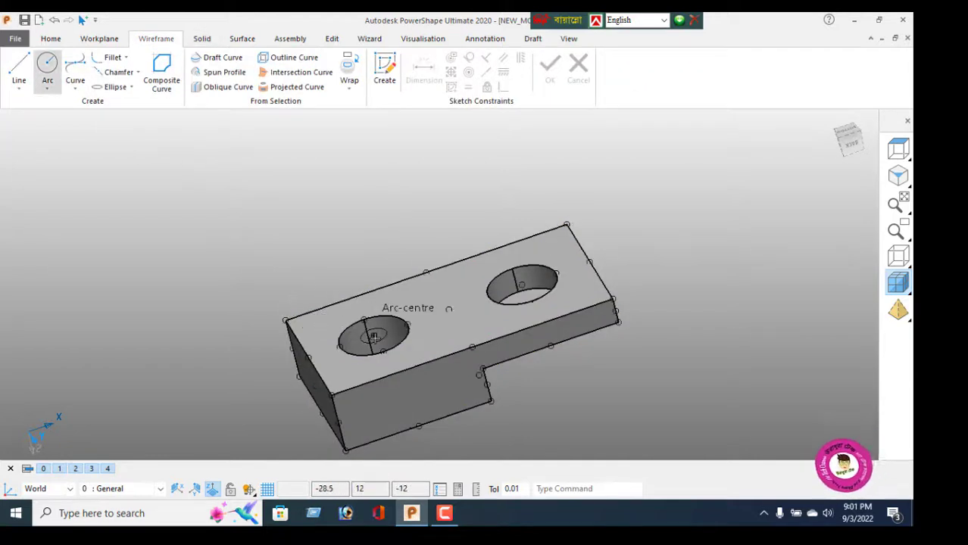
right_click(229, 219)
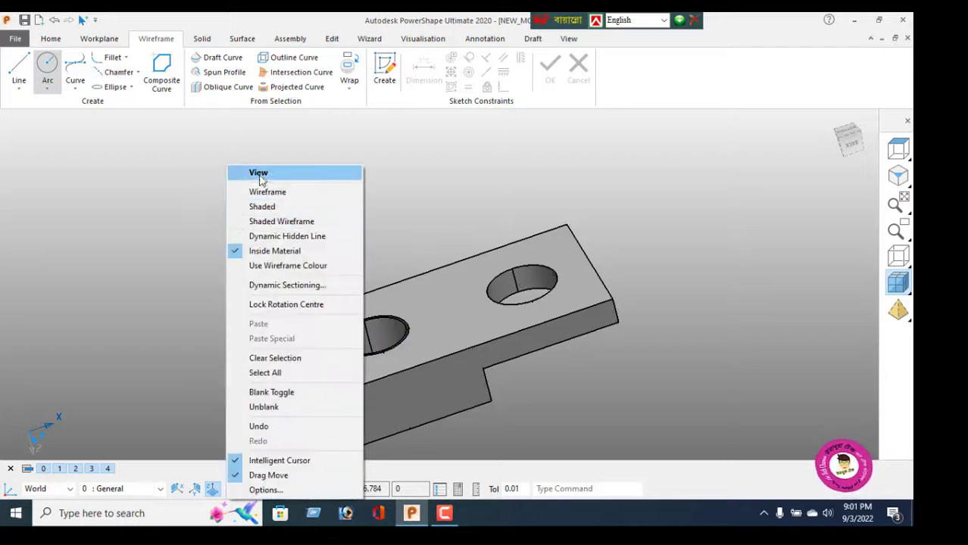
click(261, 176)
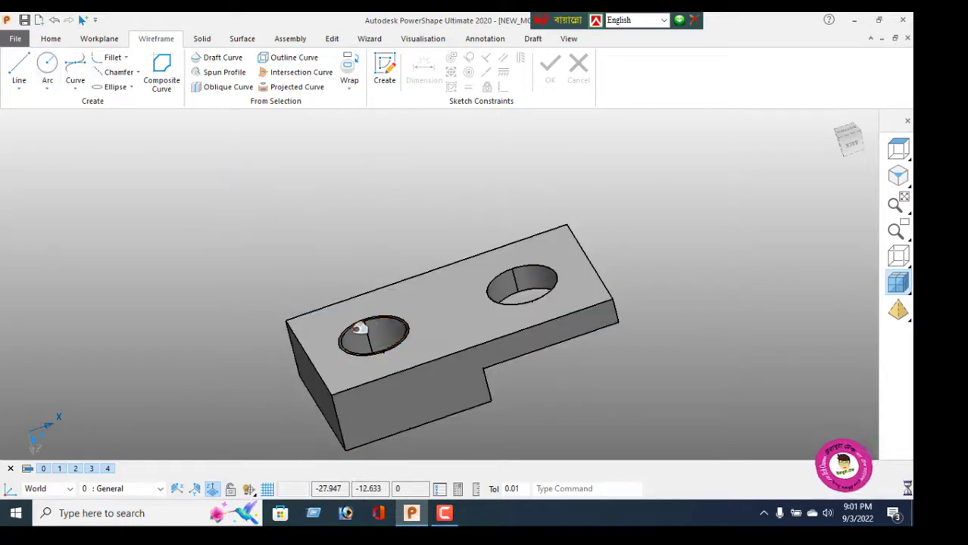
Set the radius of the new circle around the raised section's hole to 10
double_click(360, 329)
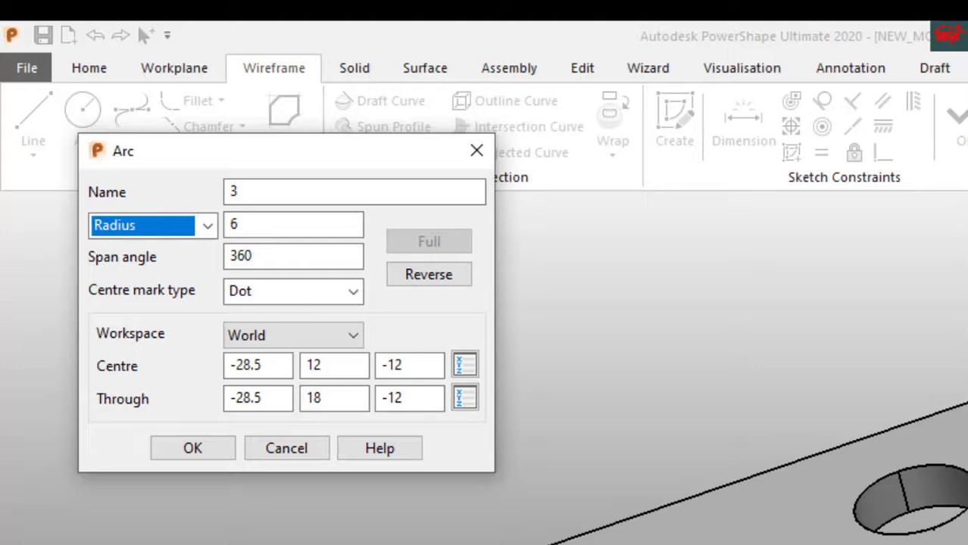
double_click(249, 223)
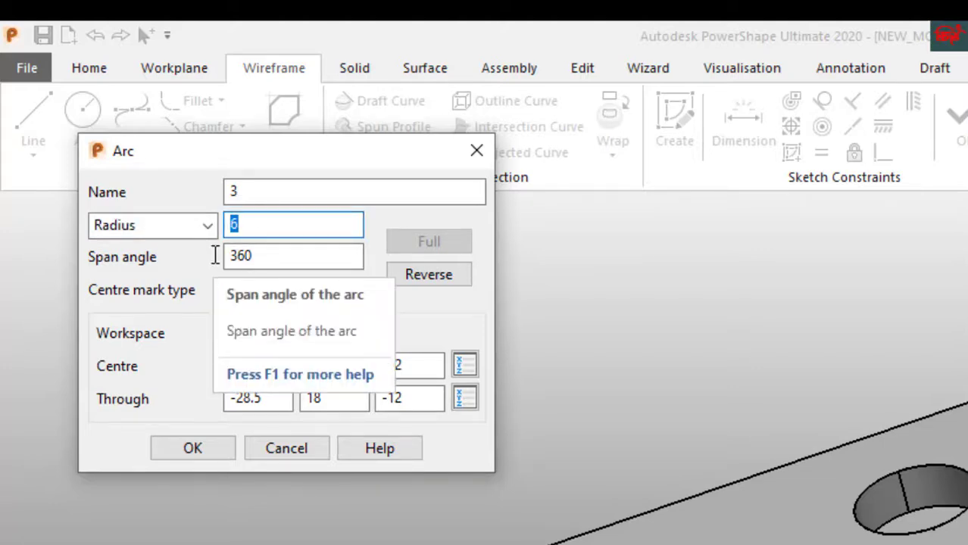
text(10)
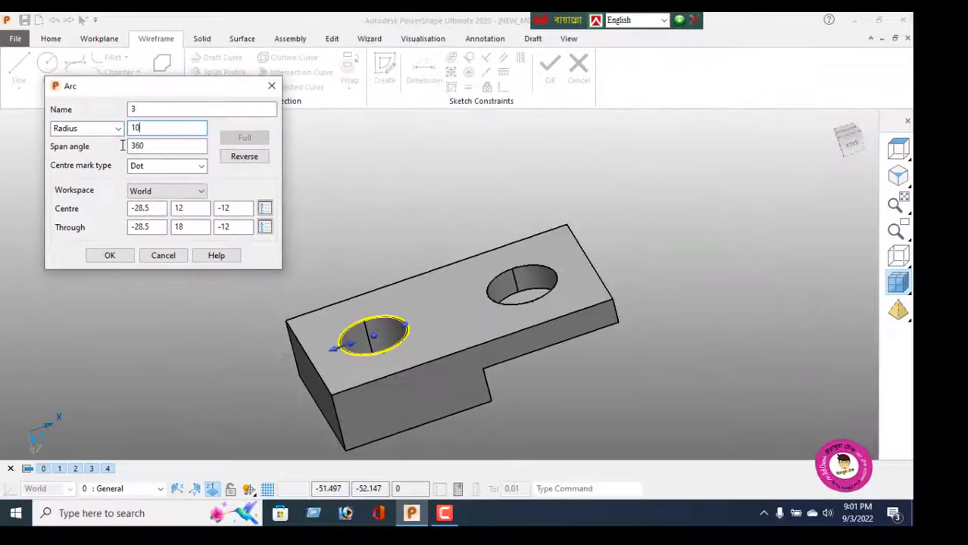
key(Return)
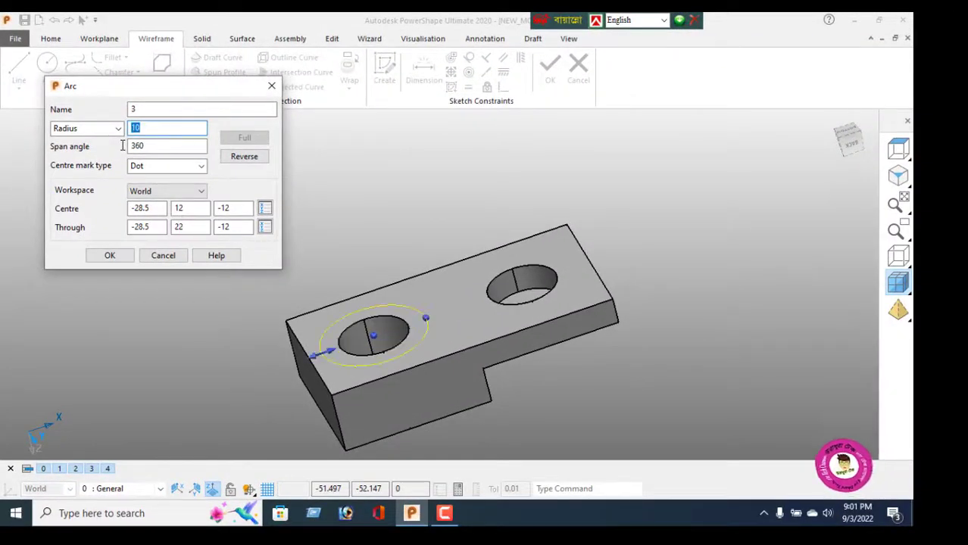
click(114, 259)
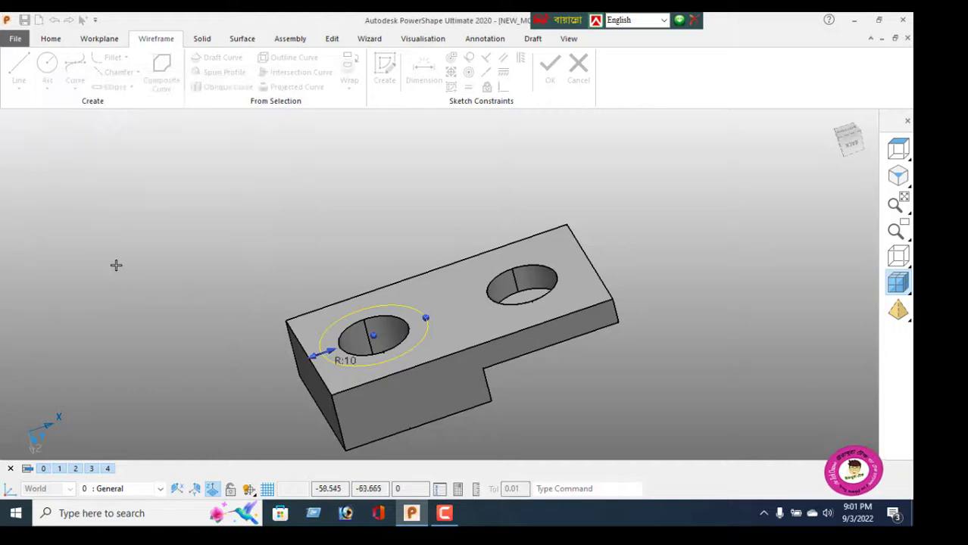
Offset one copy of the radius 10 circle inwards, keeping it outside the hole's edge, and clear the selection
click(332, 40)
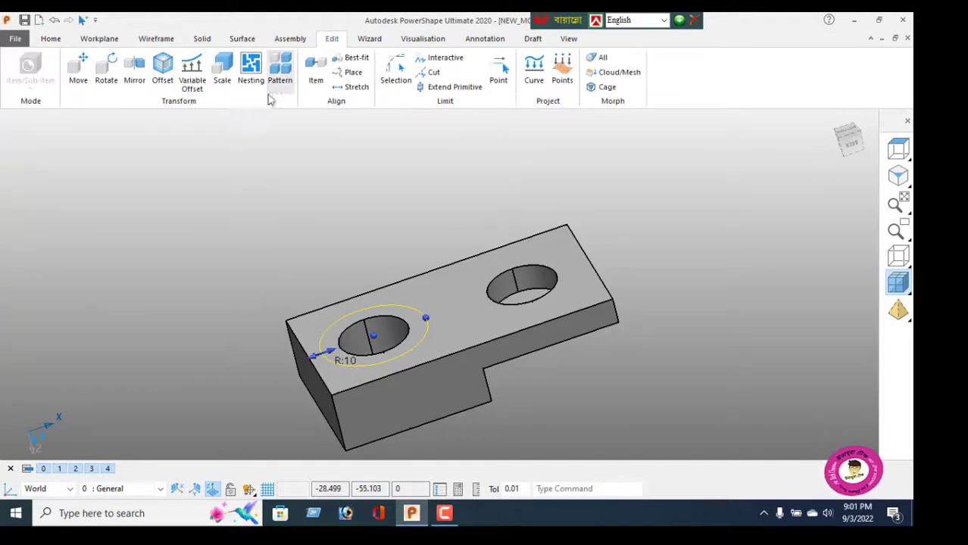
click(162, 70)
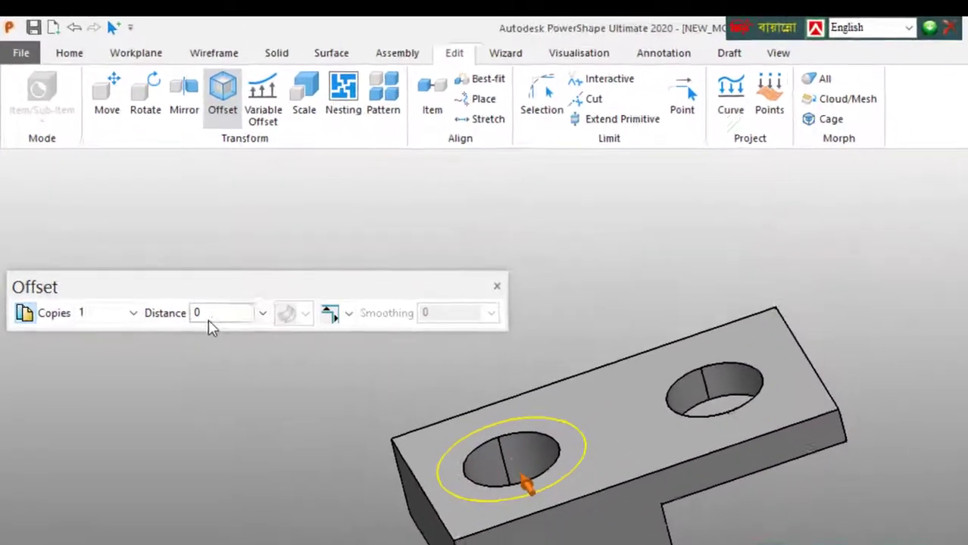
click(211, 316)
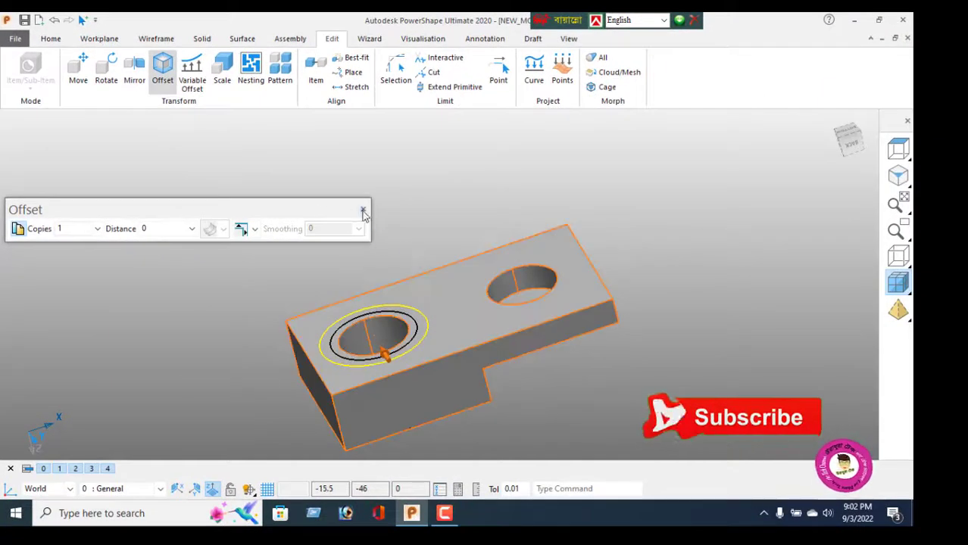
click(363, 209)
right_click(285, 193)
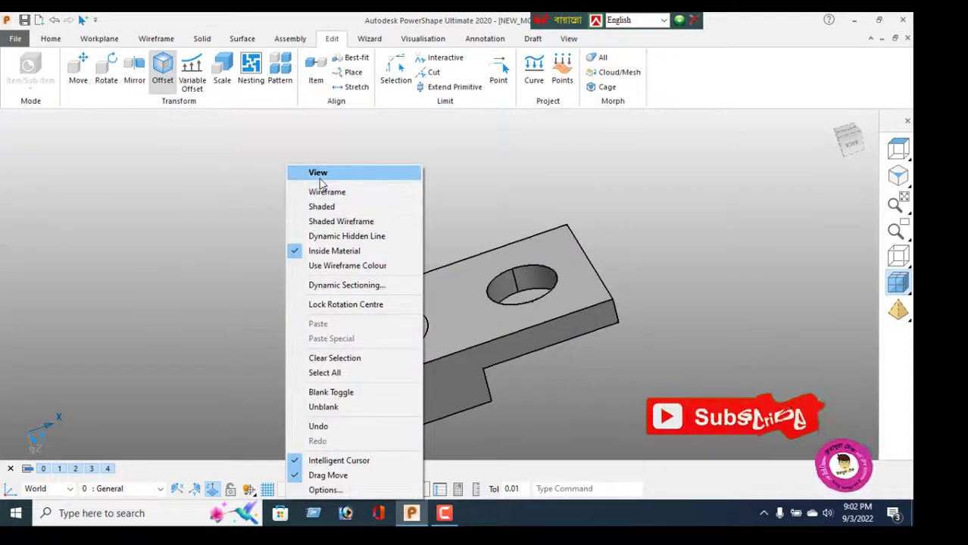
click(331, 153)
Extrude the region between the two concentric circles into a solid ring with direction 1 length 1
scroll(413, 300, up, 4)
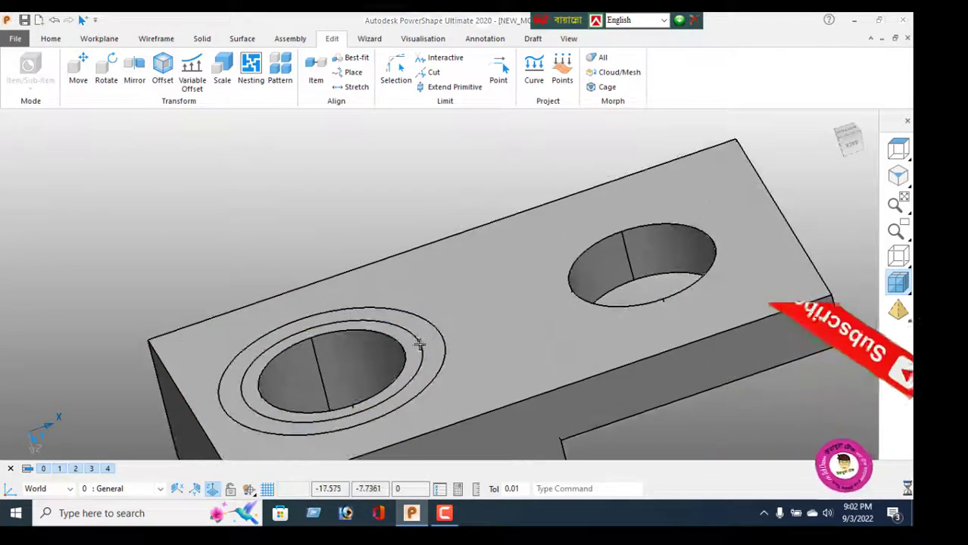
click(428, 340)
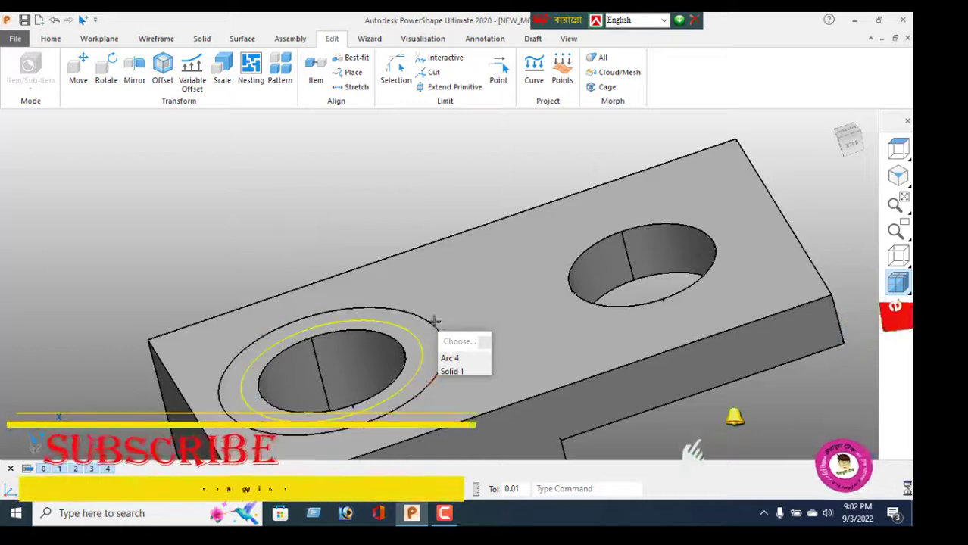
shift+click(434, 324)
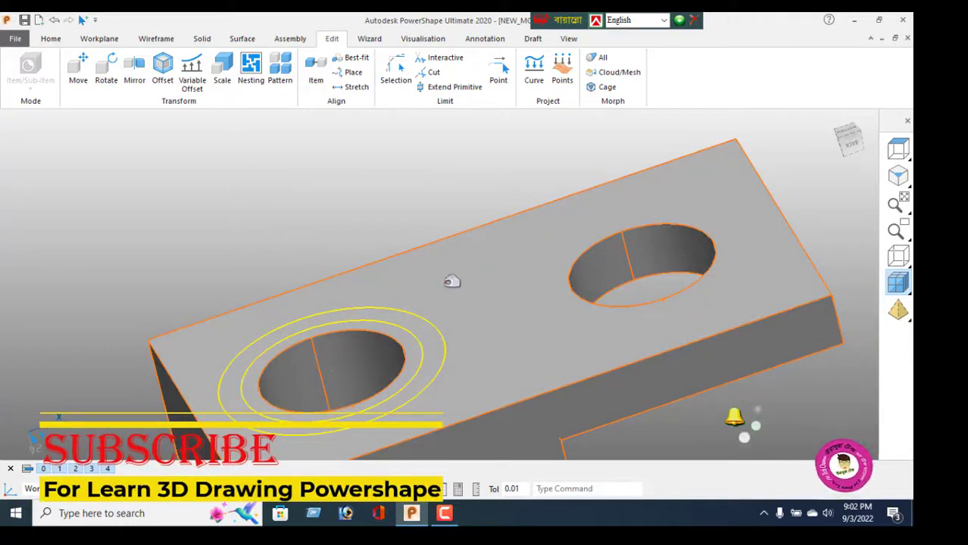
click(203, 40)
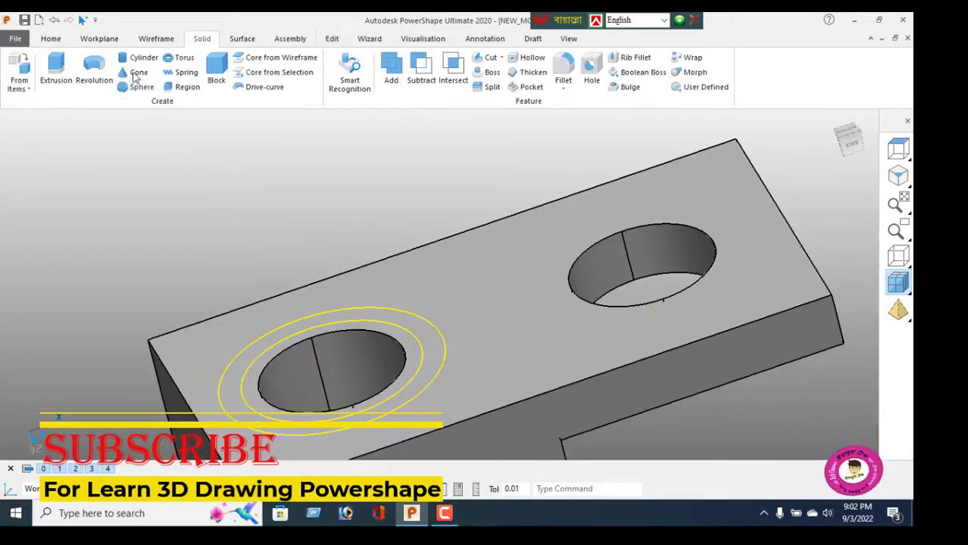
click(187, 87)
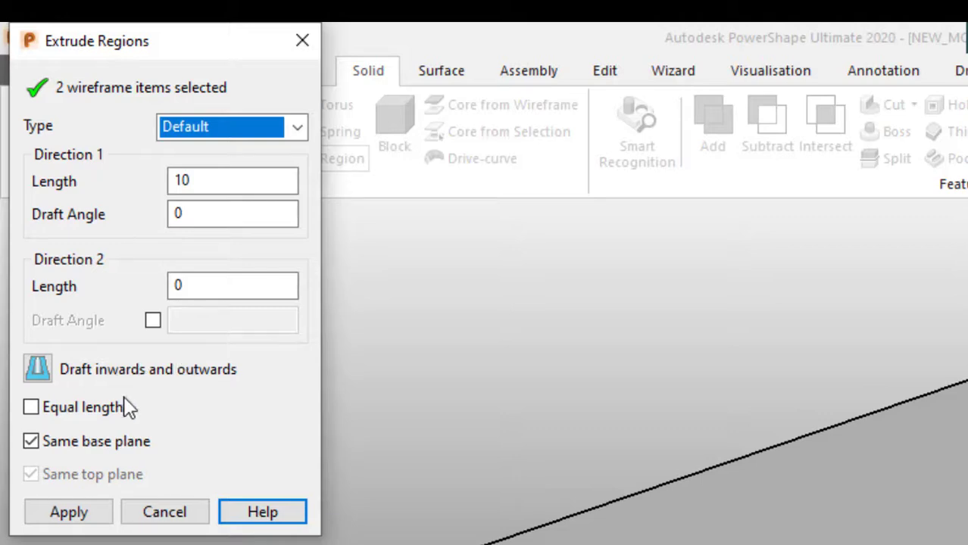
double_click(199, 181)
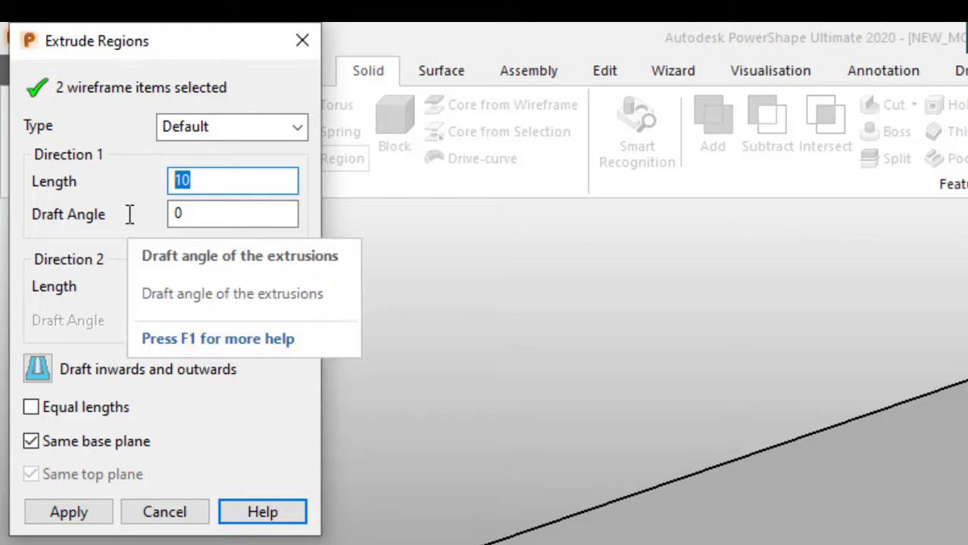
text(1)
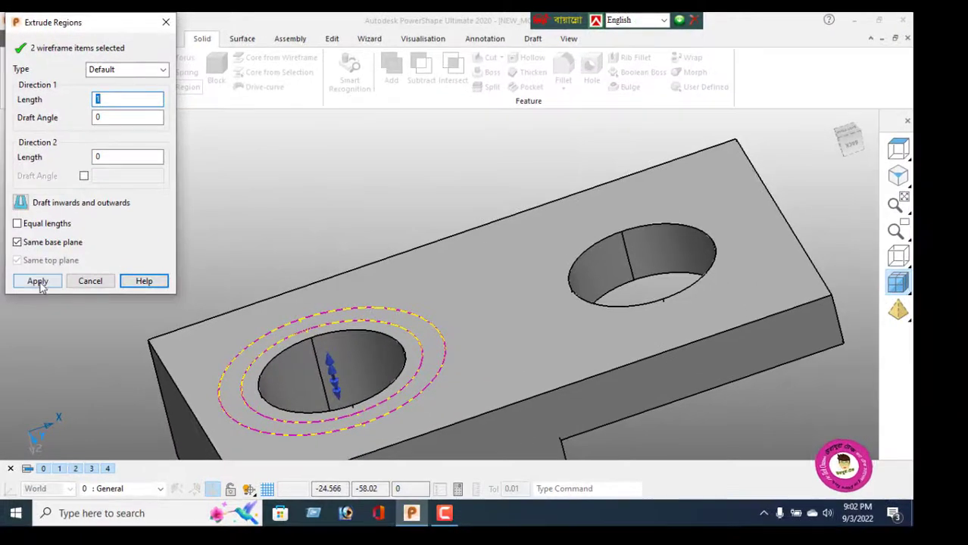
click(37, 281)
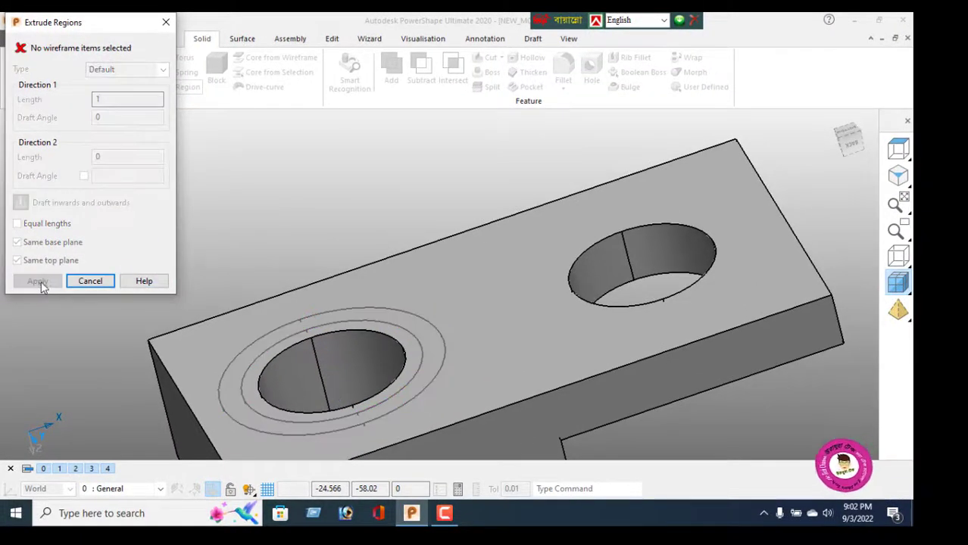
click(97, 283)
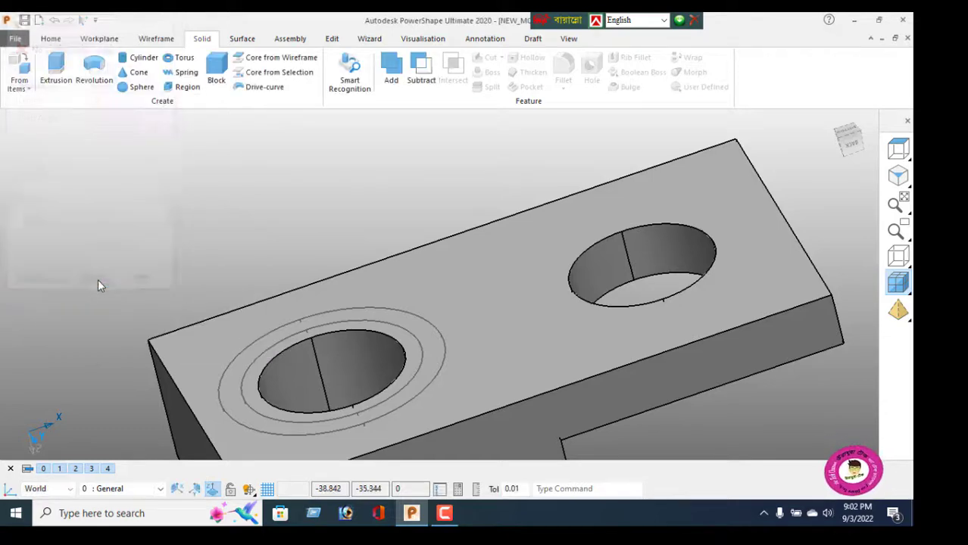
Subtract the extruded ring from the stepped block to cut a circular groove around the hole
click(341, 313)
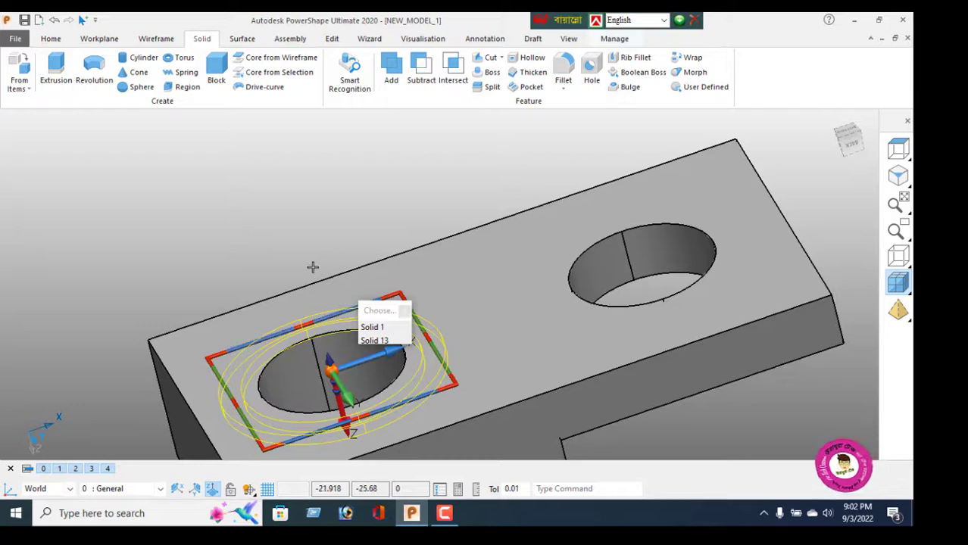
click(421, 76)
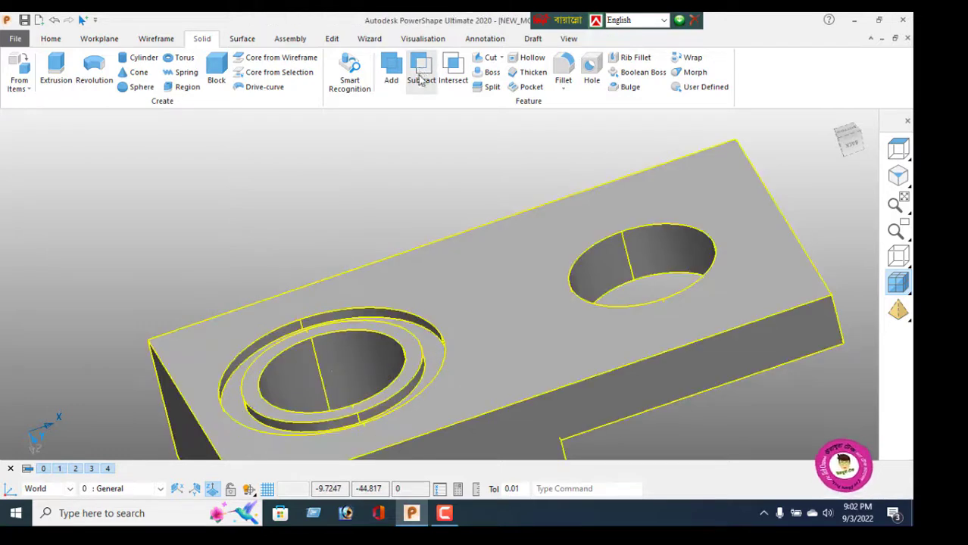
right_click(167, 159)
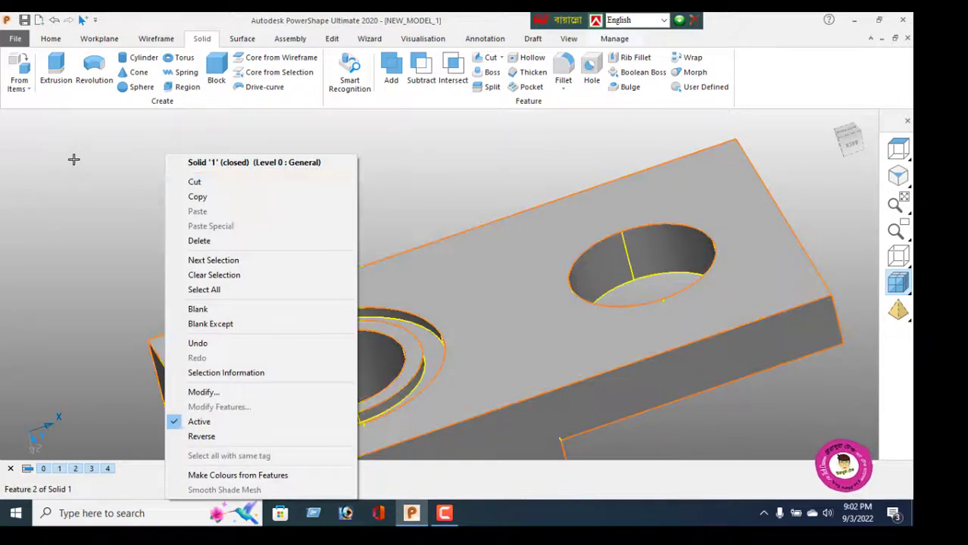
Select all wireframe items and delete them, including the construction line across the raised section
middle_drag(73, 157, 463, 330)
scroll(465, 341, up, 3)
click(464, 330)
middle_drag(451, 389, 517, 287)
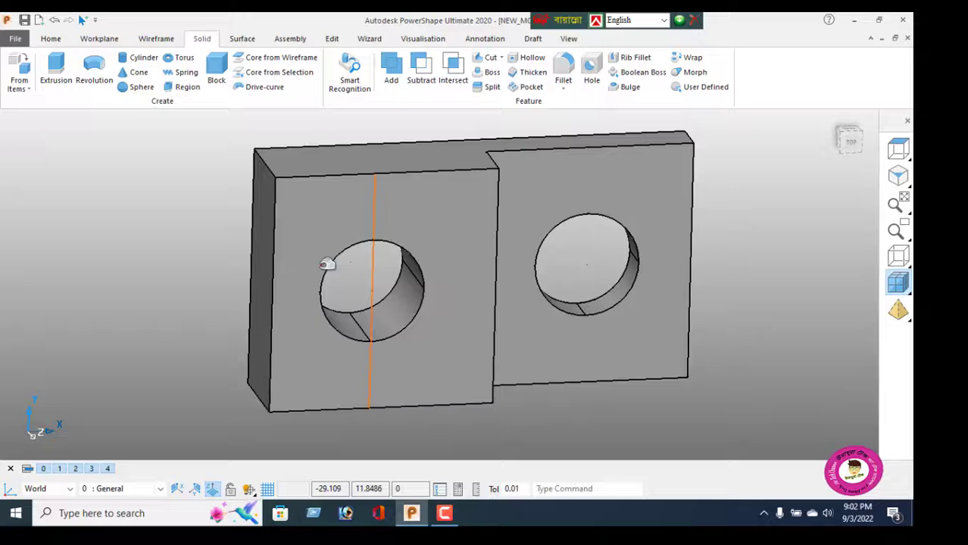
click(51, 39)
click(305, 76)
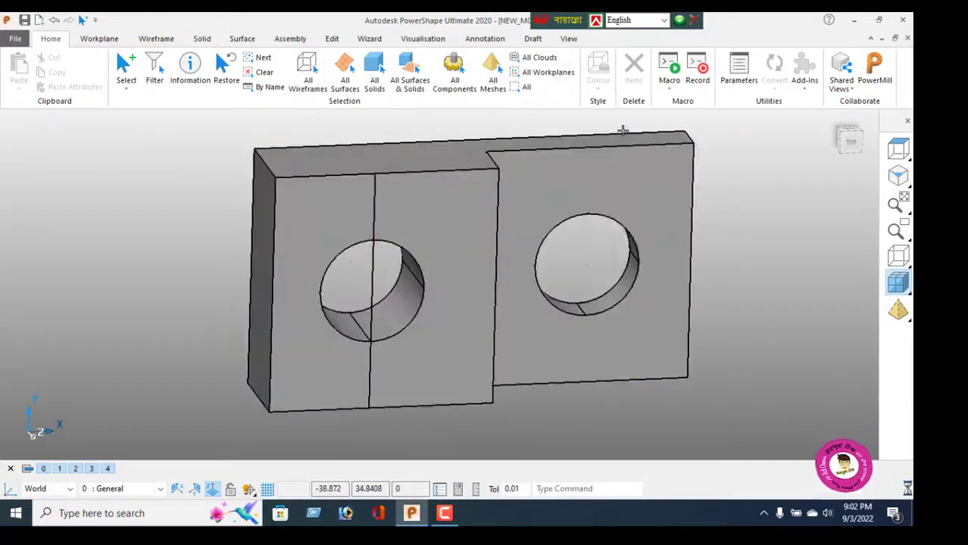
key(Delete)
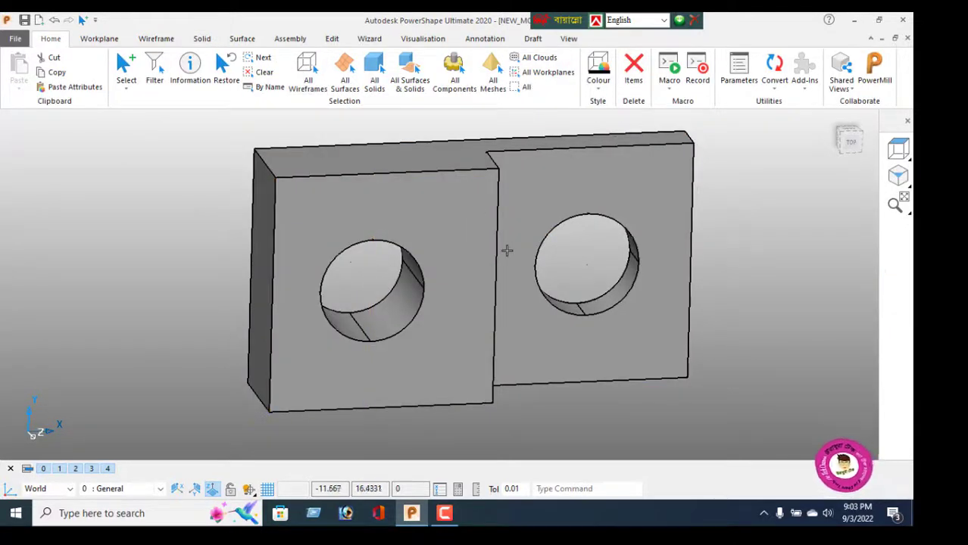
middle_drag(508, 248, 339, 380)
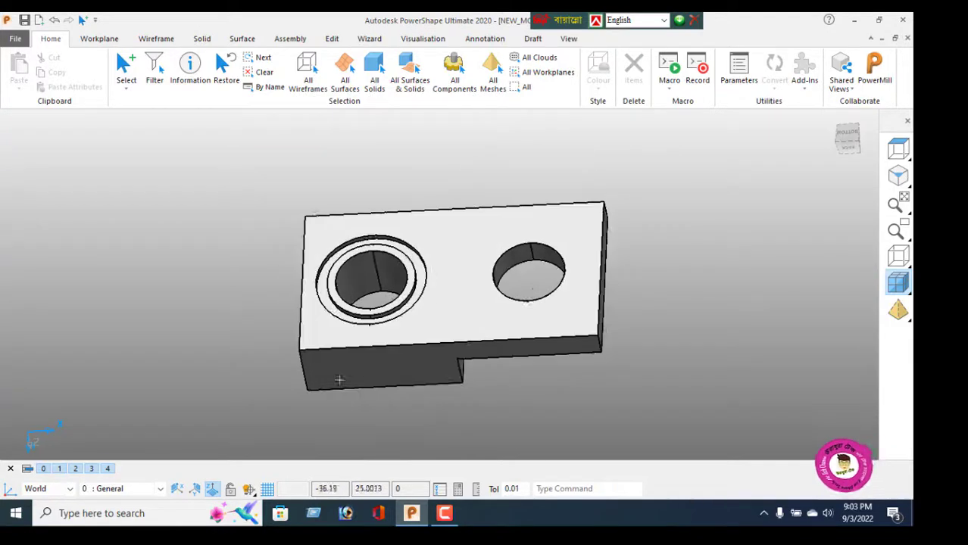
click(445, 514)
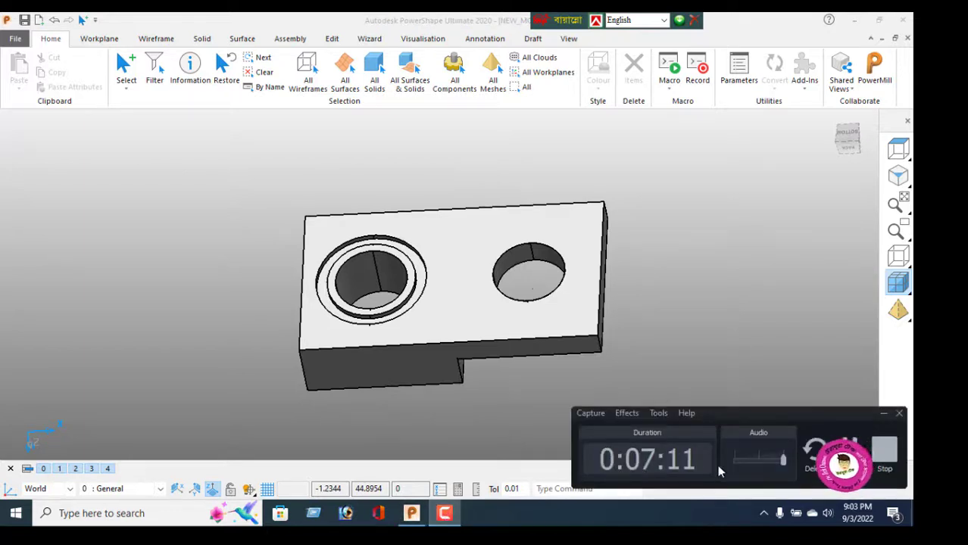
click(883, 415)
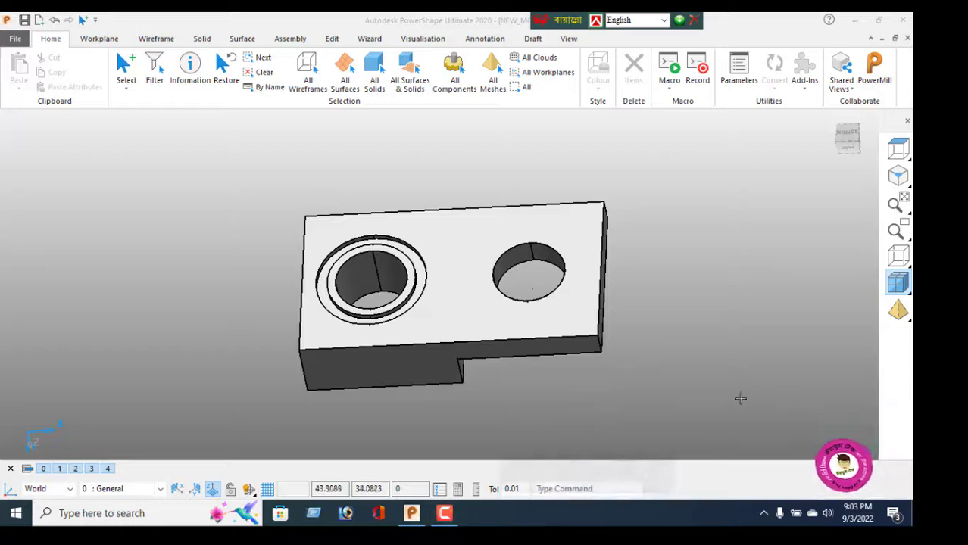
Select the finished solid, colour it blue-violet and clear the selection
middle_drag(549, 351, 689, 263)
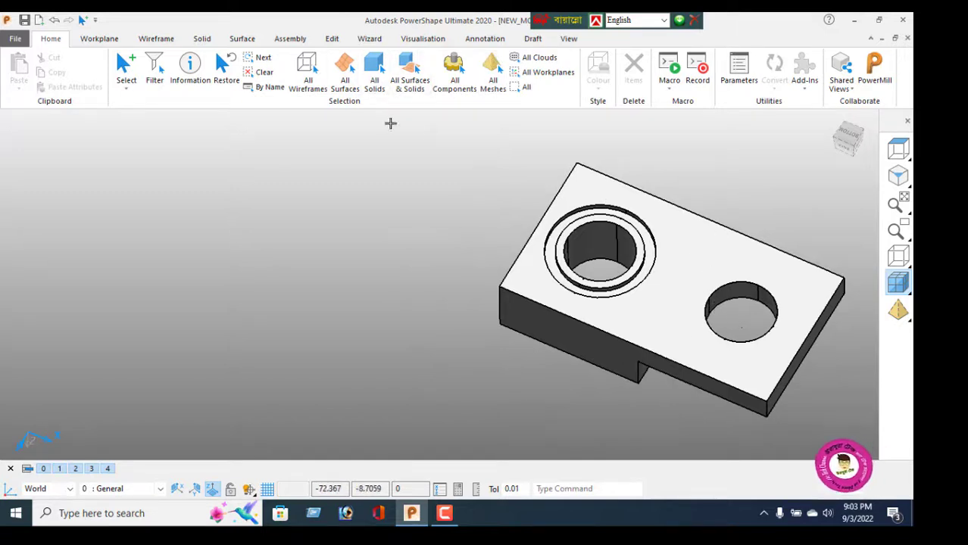
drag(449, 132, 852, 433)
click(598, 224)
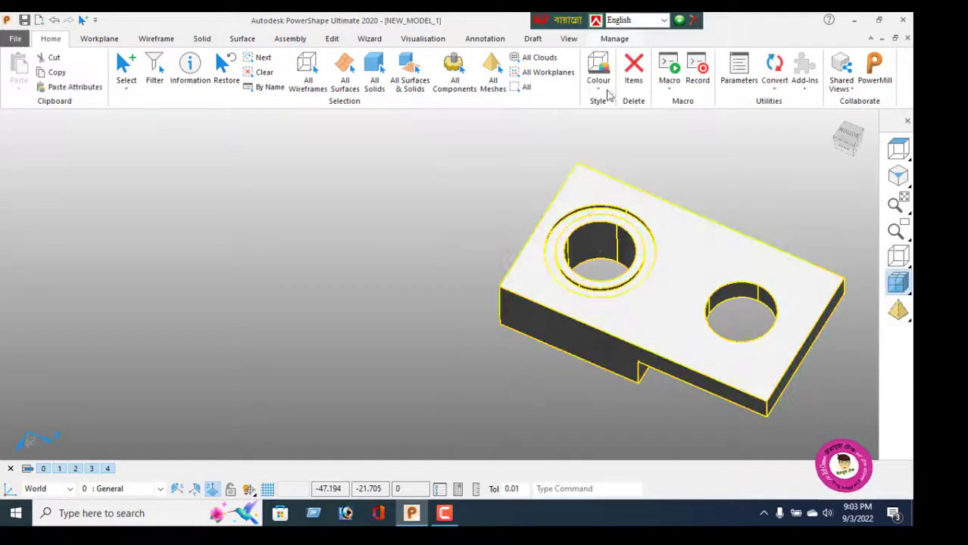
click(598, 92)
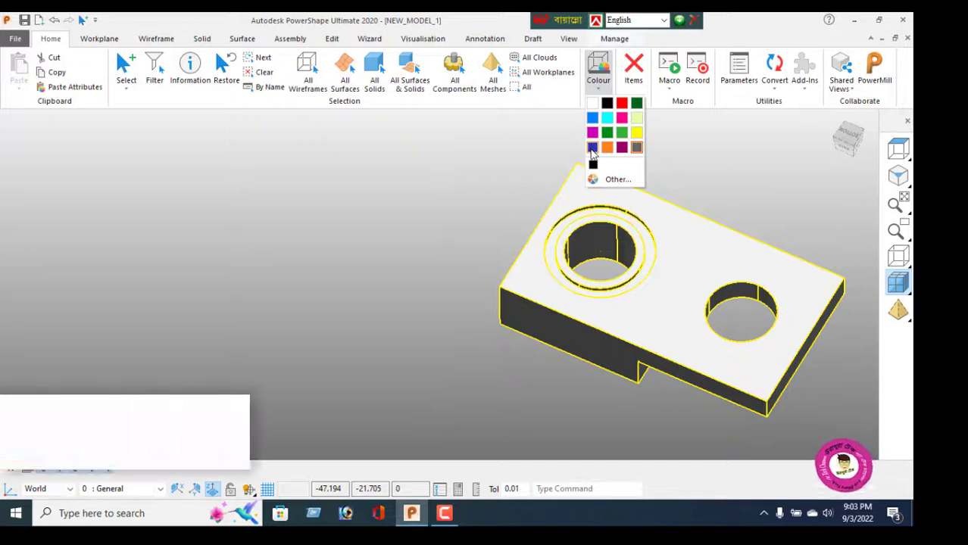
click(592, 148)
right_click(429, 167)
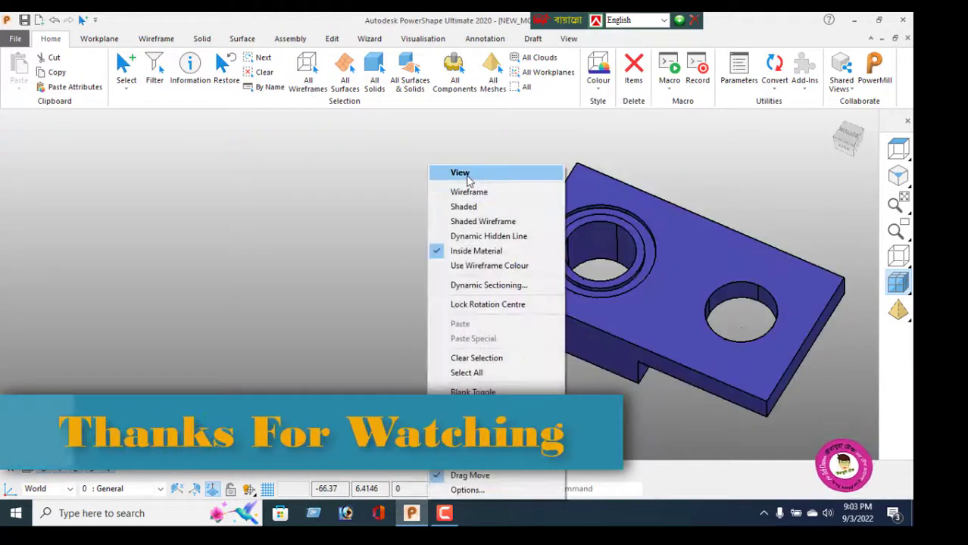